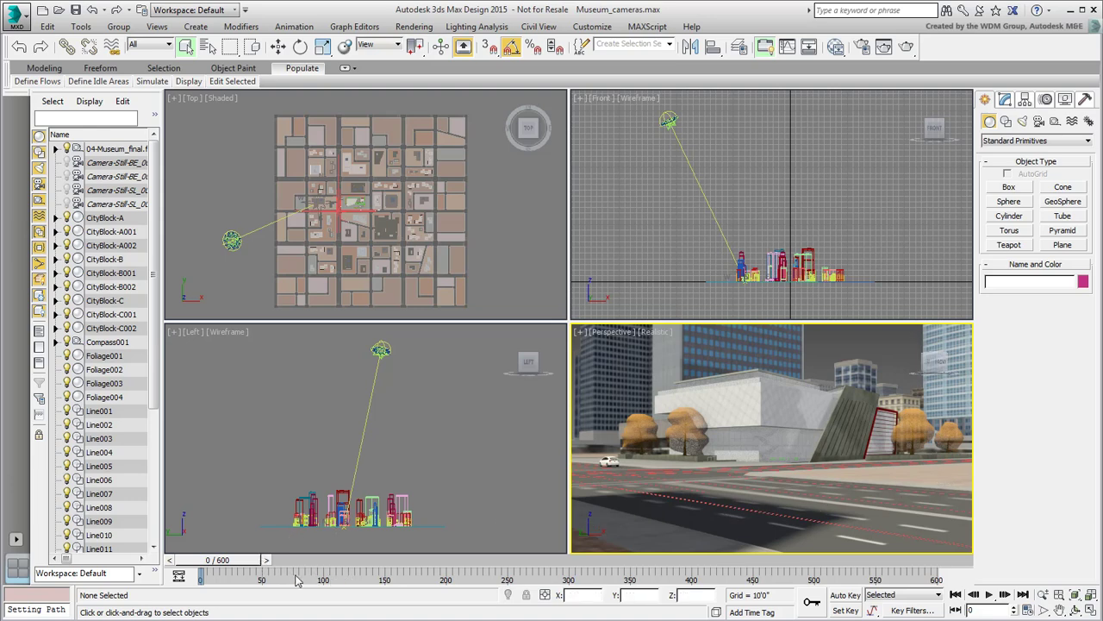
Scrub through the 600-frame car animation, then return the time slider to frame 0.
left_click_drag(245, 565, 200, 573)
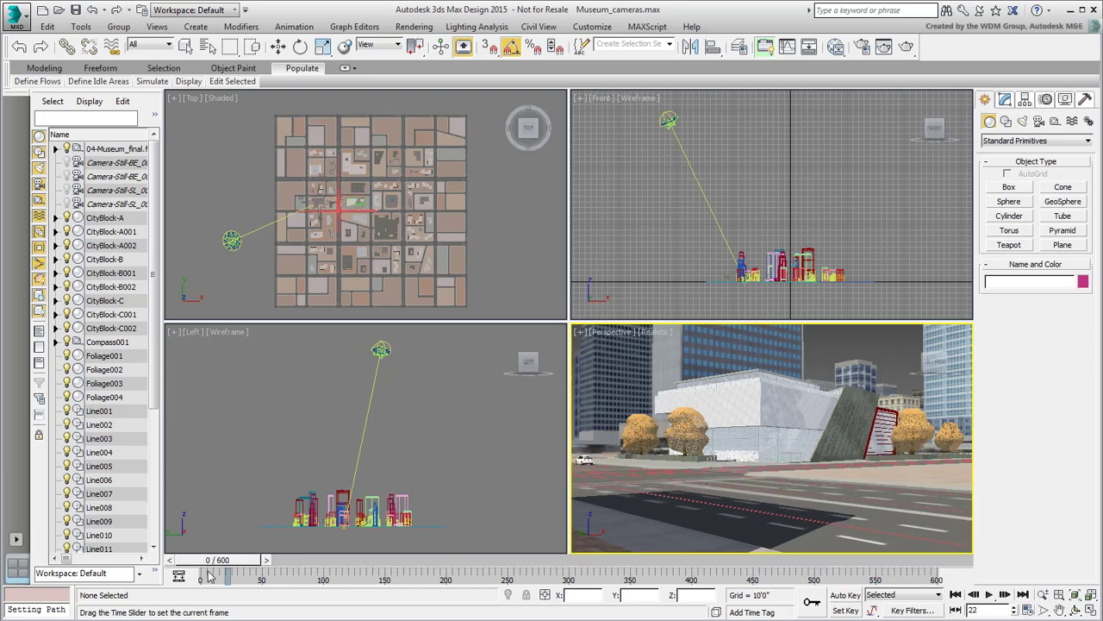
left_click_drag(95, 579, 108, 575)
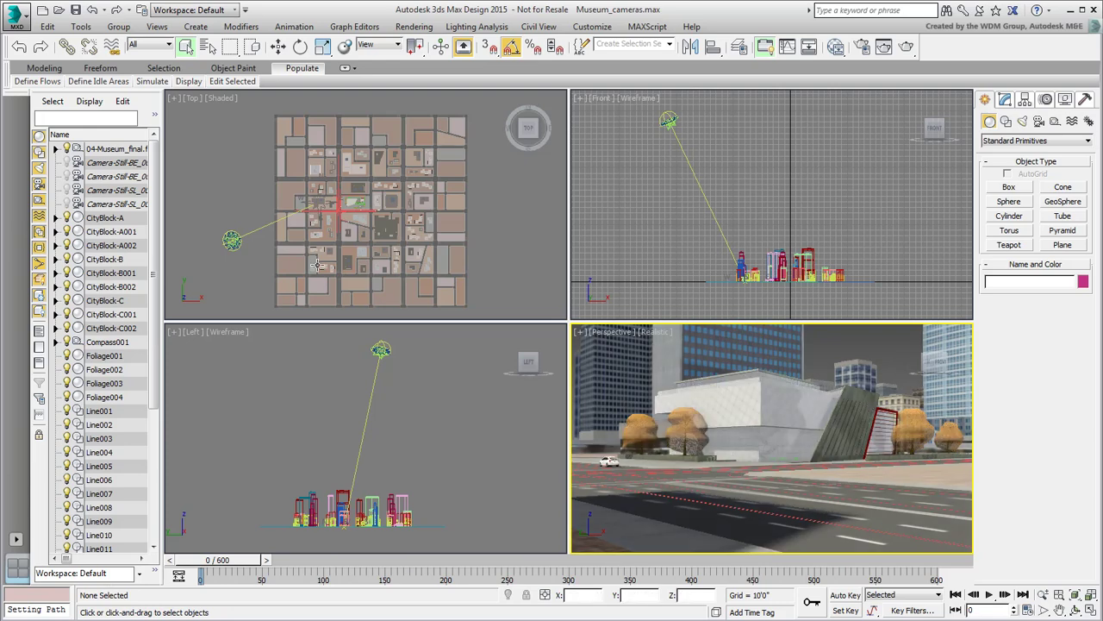
Maximize the Top viewport and zoom in over the museum block.
key("alt+w")
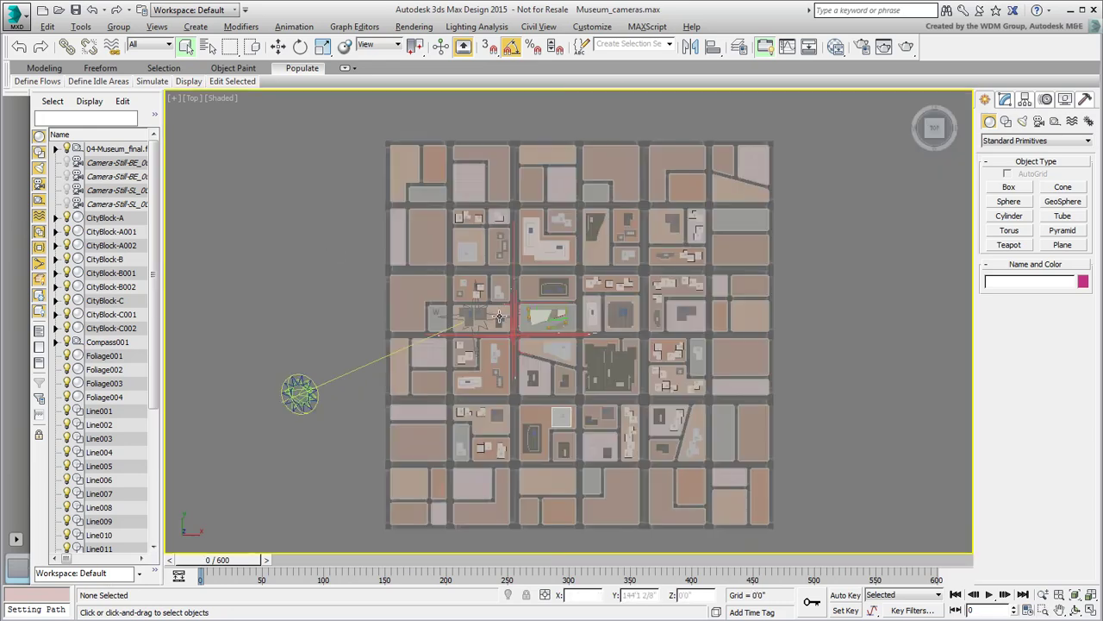
scroll(537, 356, "up", 6)
middle_click_drag(538, 356, 538, 334)
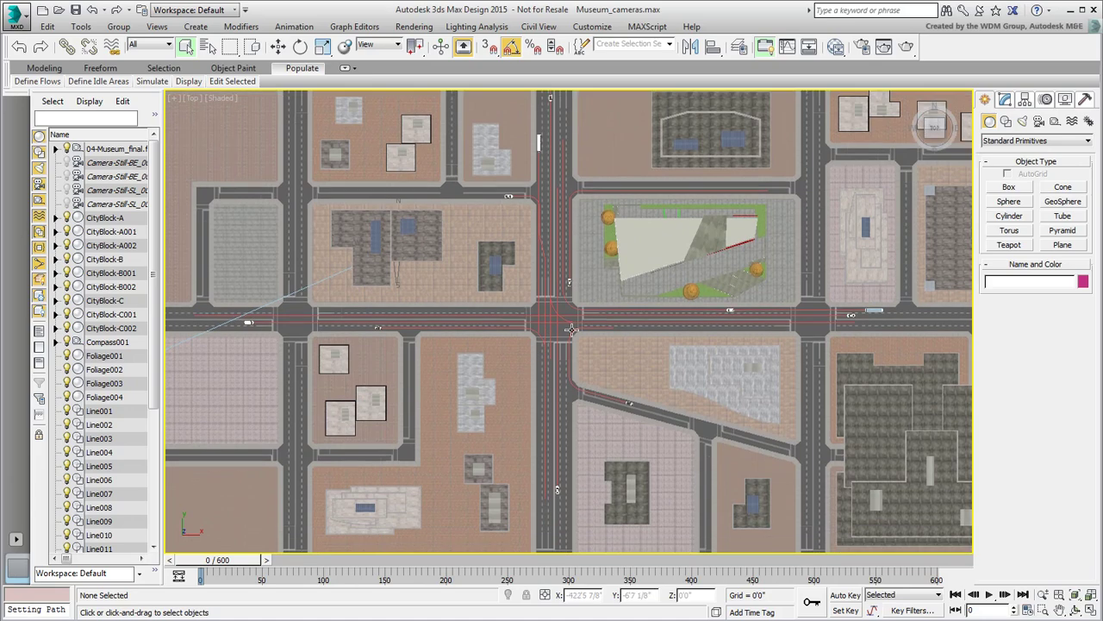
Place target camera Camera001 southwest of the intersection aimed at the museum, restoring four views.
left_click(1038, 123)
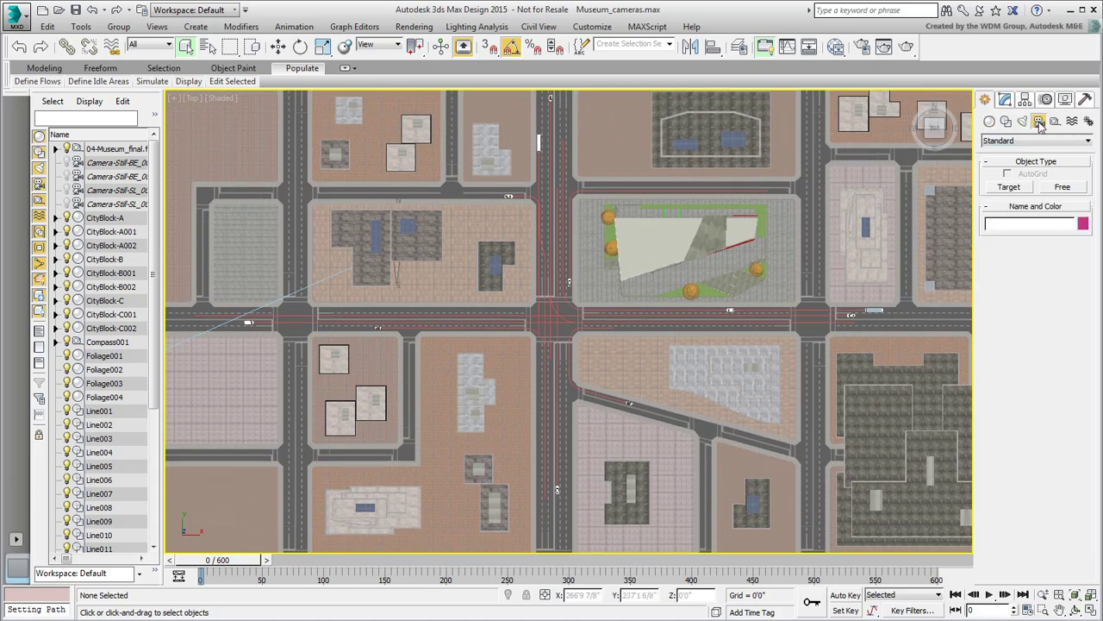
left_click(1009, 190)
scroll(551, 400, "up", 4)
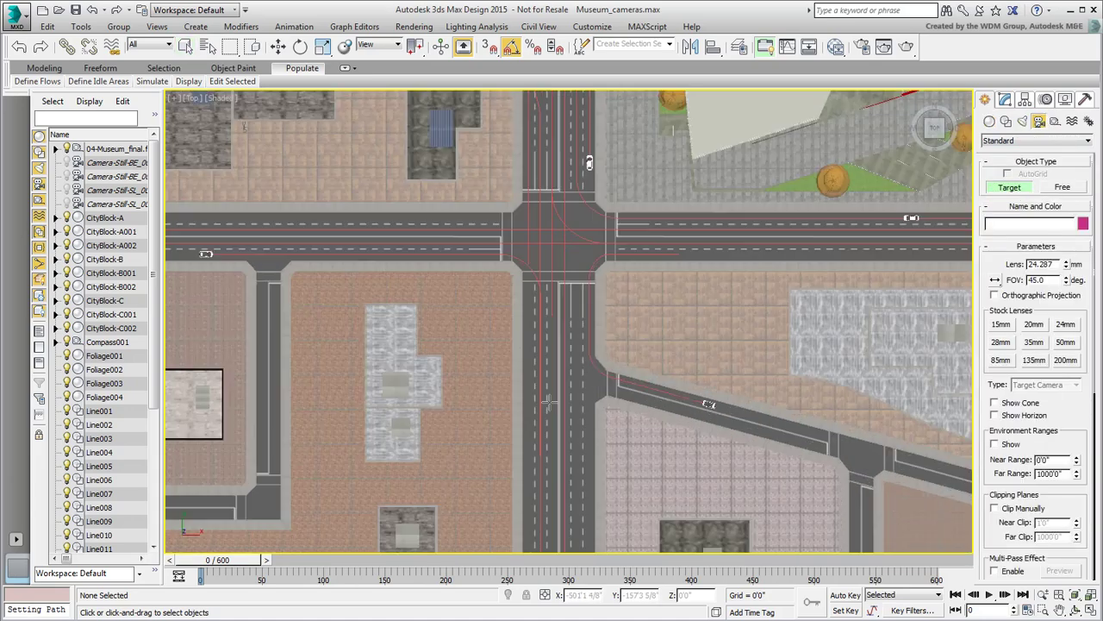
middle_click_drag(566, 353, 493, 426)
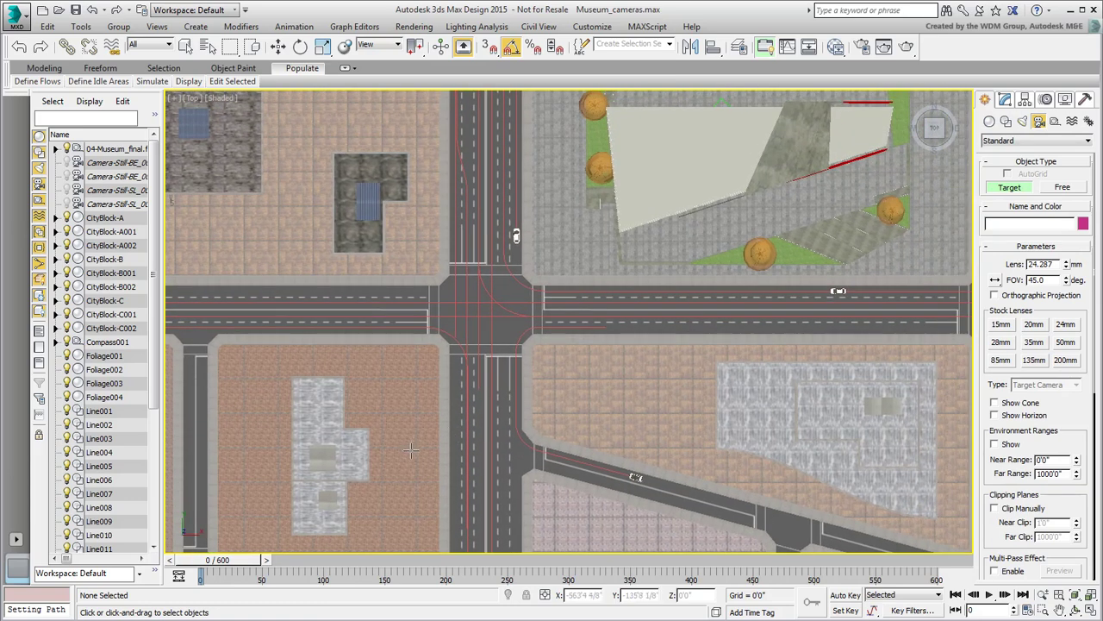
left_click_drag(413, 454, 655, 168)
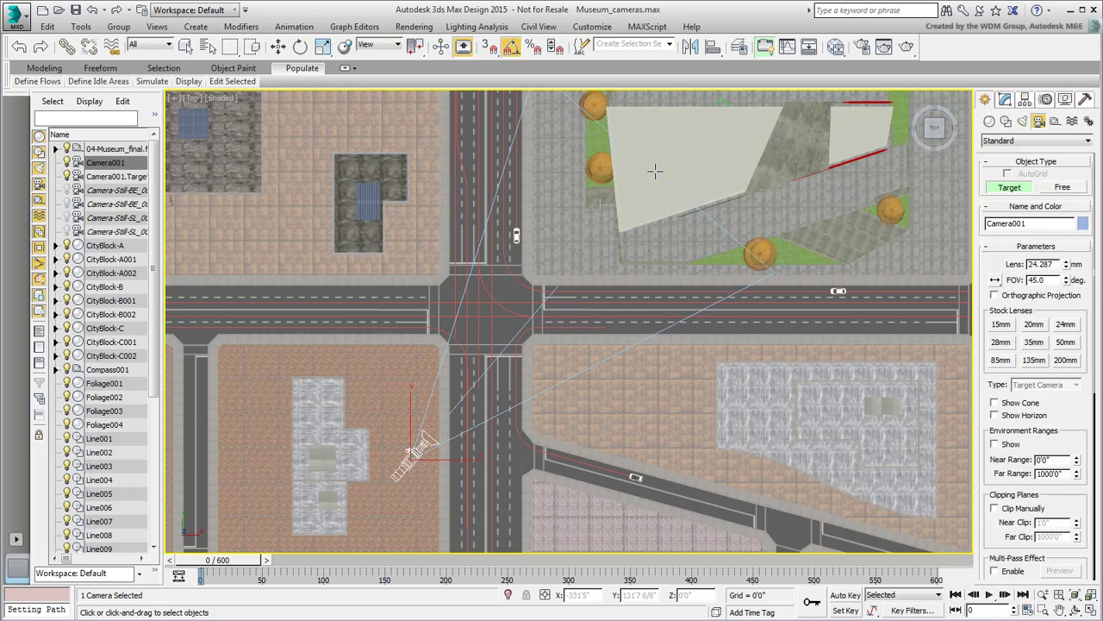
key("alt+w")
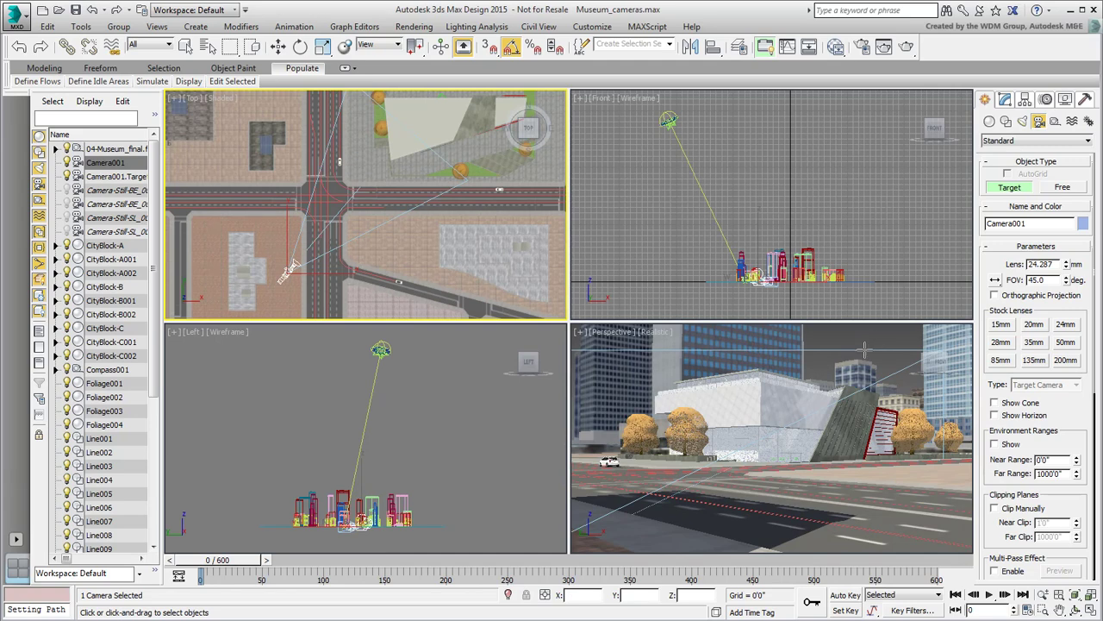
Switch the Perspective viewport to look through Camera001.
right_click(874, 345)
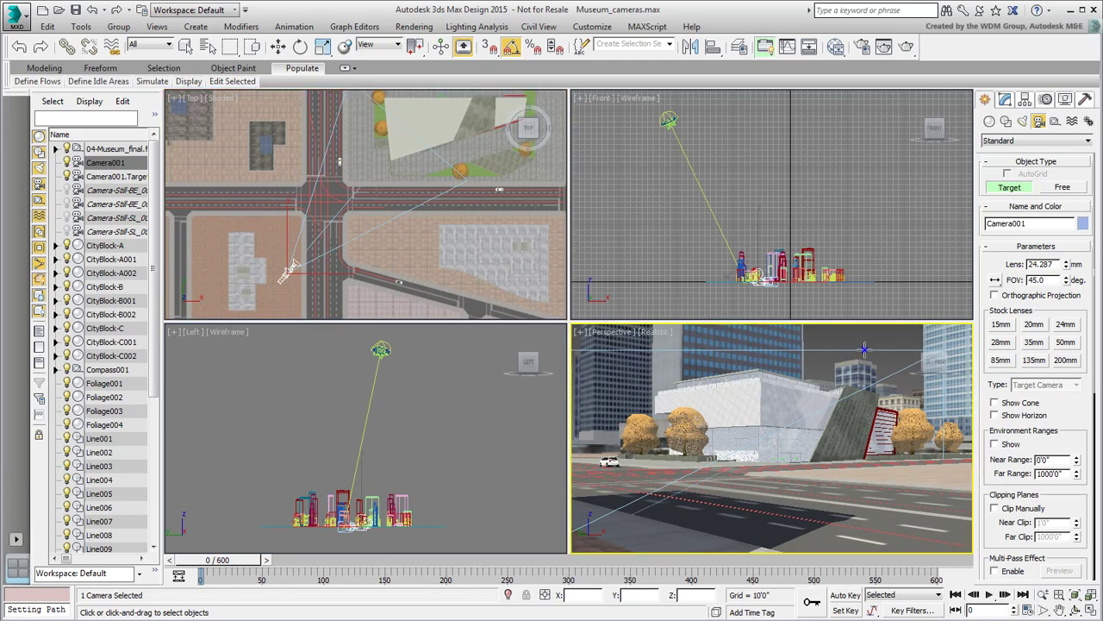
left_click(613, 336)
left_click(654, 347)
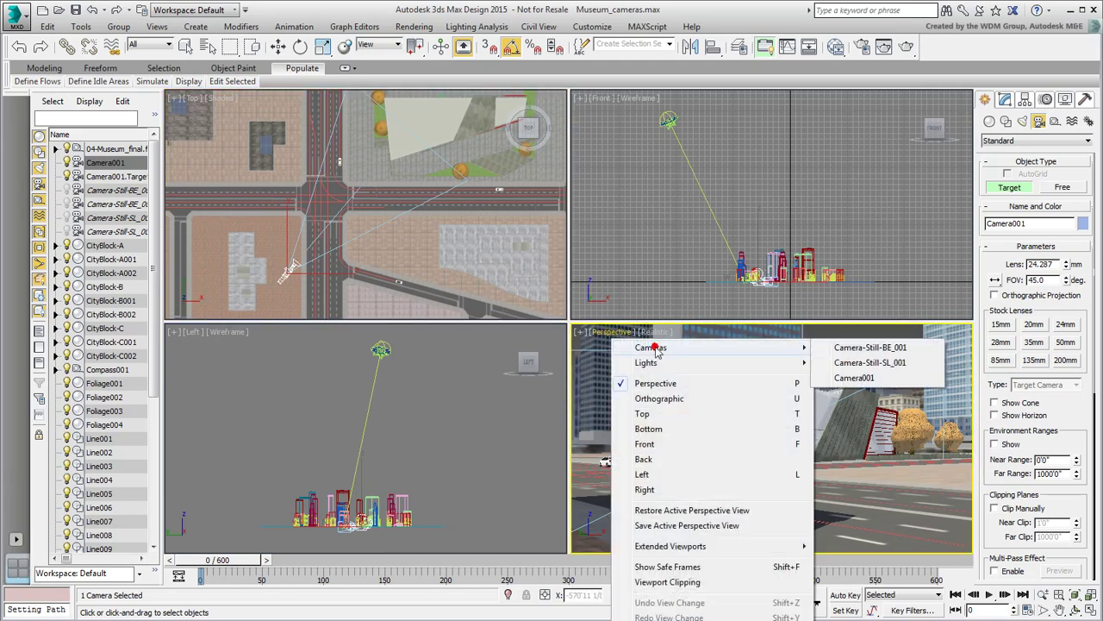
left_click(855, 377)
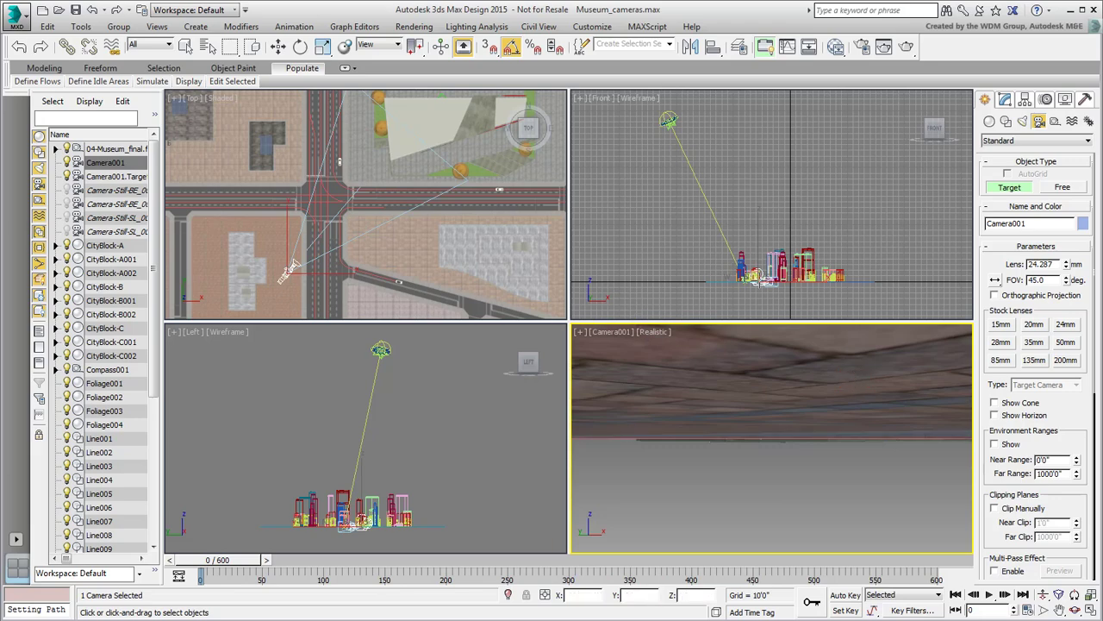
Raise Camera001 to street eye height.
scroll(741, 250, "up", 5)
right_click(732, 243)
left_click(747, 252)
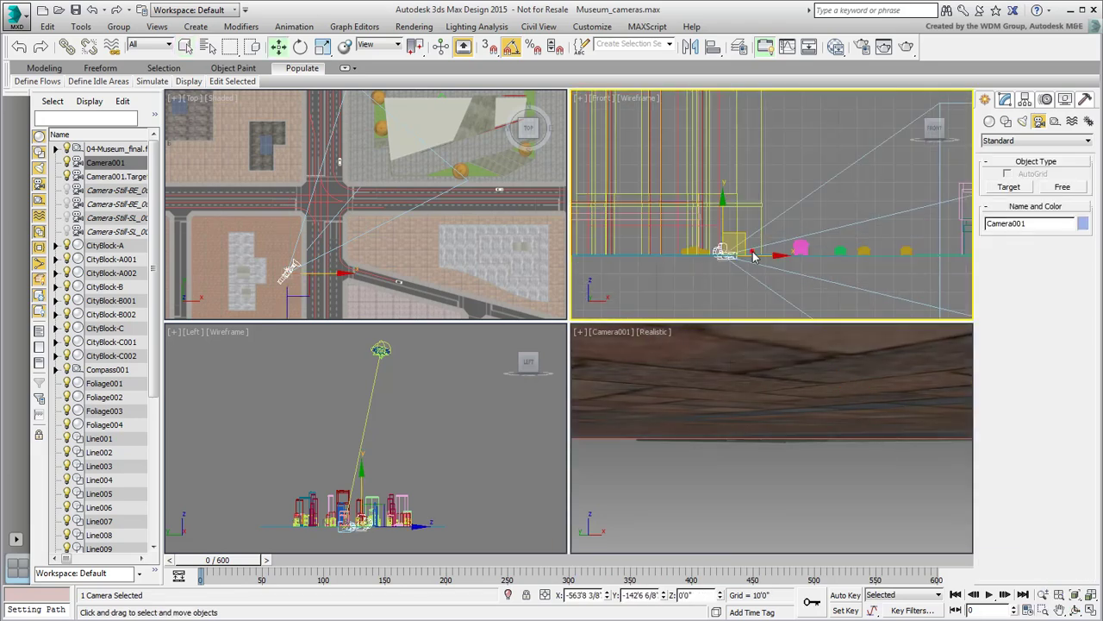
left_click_drag(722, 226, 723, 204)
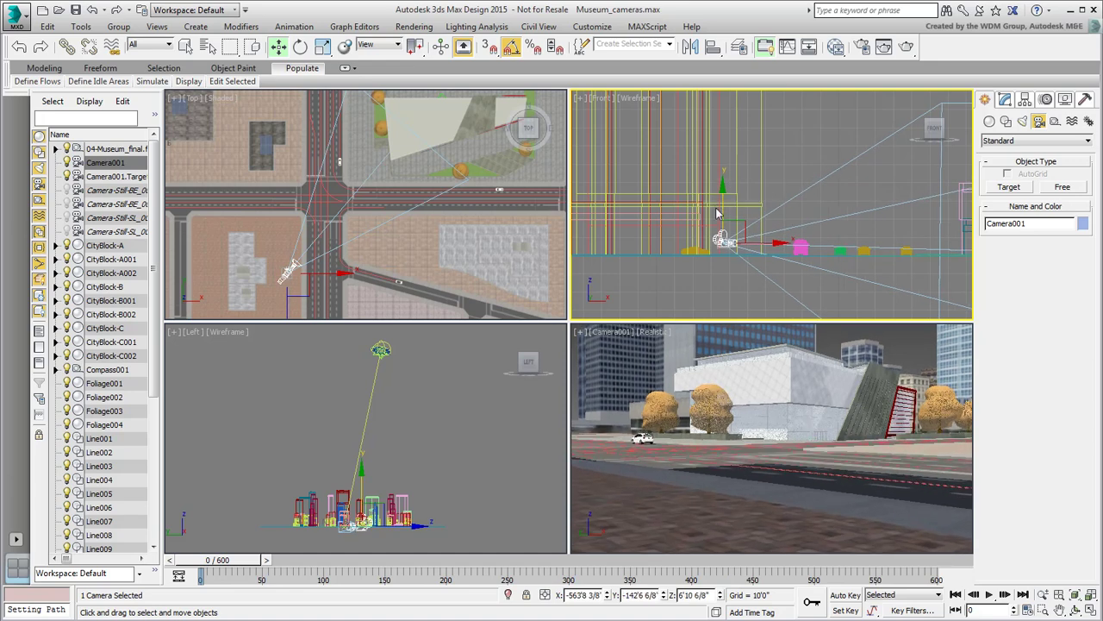
Raise Camera001.Target onto the museum, then shift the camera slightly to refine framing.
left_click(117, 176)
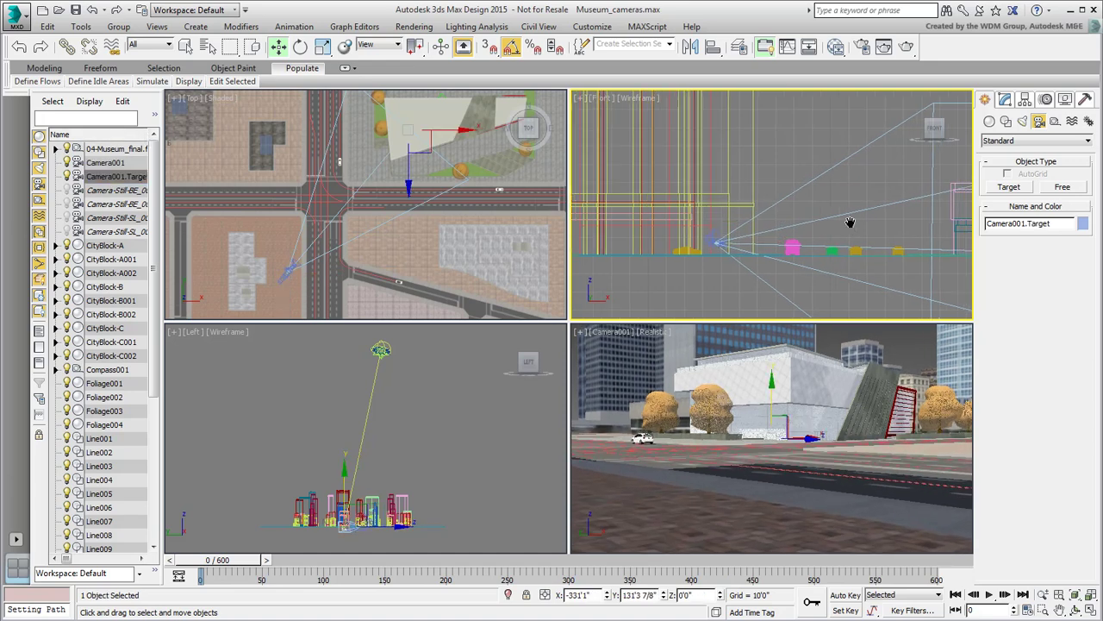
scroll(816, 223, "down", 3)
middle_click_drag(816, 222, 795, 238)
left_click_drag(827, 211, 827, 193)
middle_click_drag(360, 168, 353, 187)
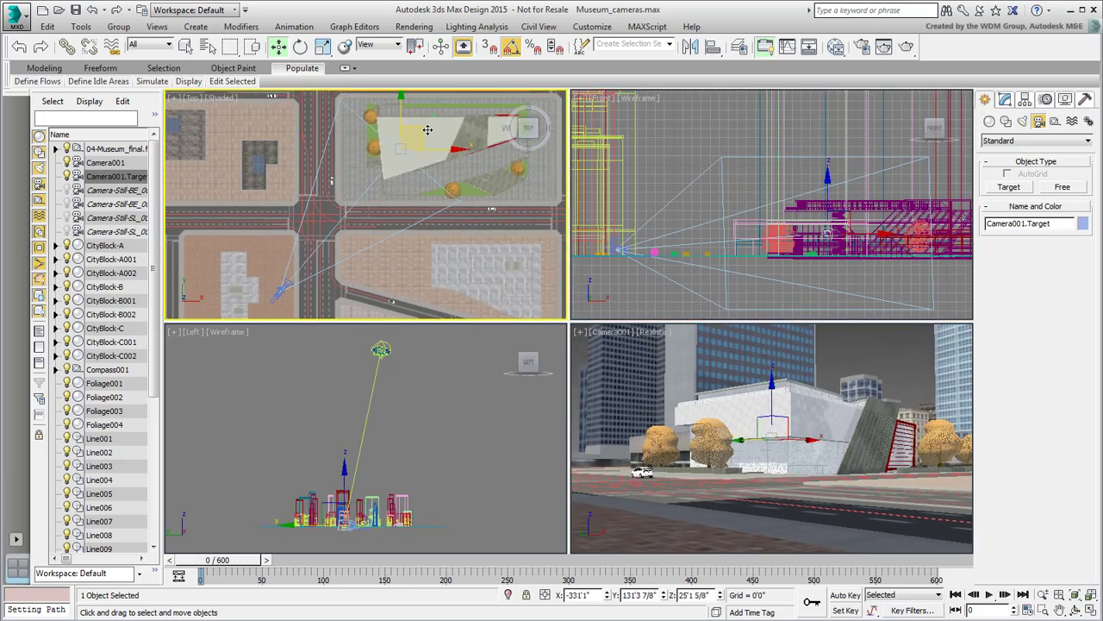
left_click_drag(423, 130, 423, 131)
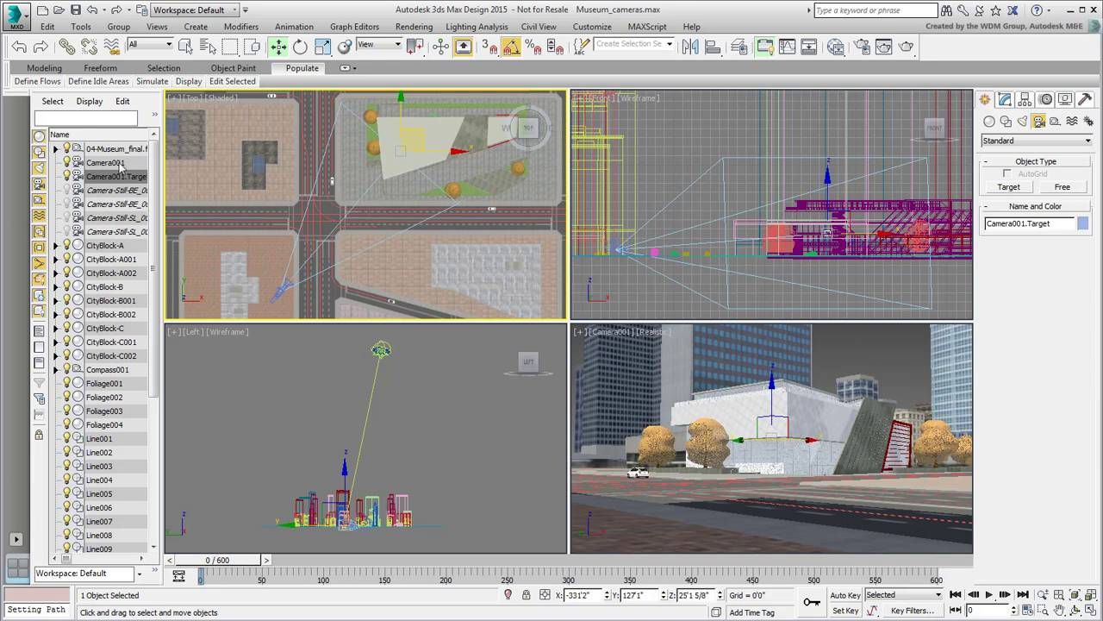
left_click(122, 164)
left_click_drag(297, 271, 296, 276)
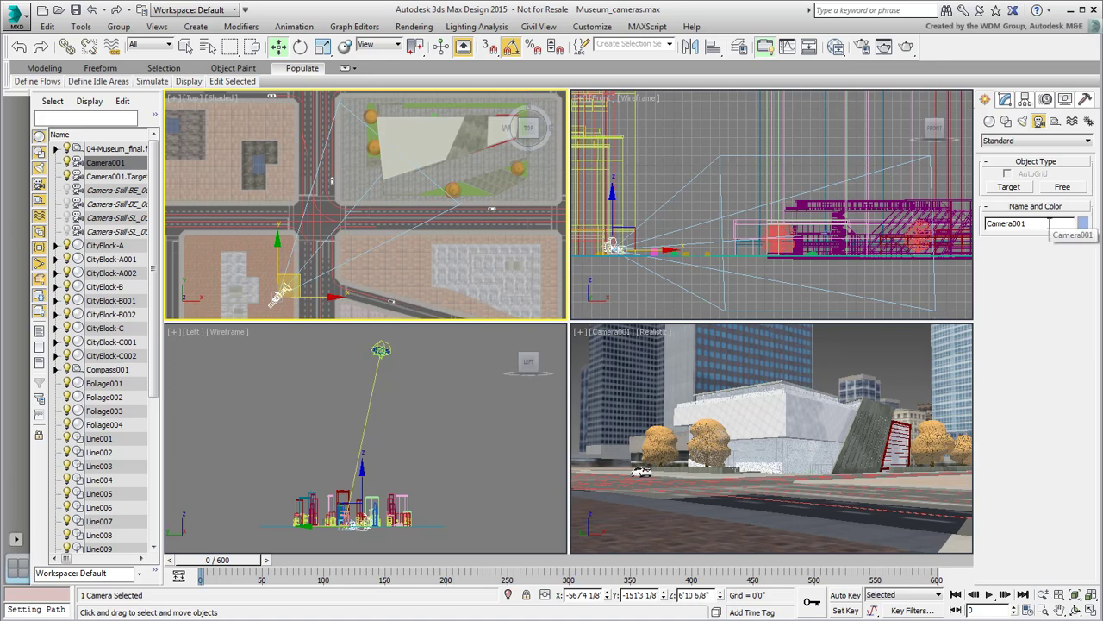
Append '_Street' to the camera name so Camera001 becomes Cam_Street.
left_click_drag(1031, 223, 1004, 224)
type("_")
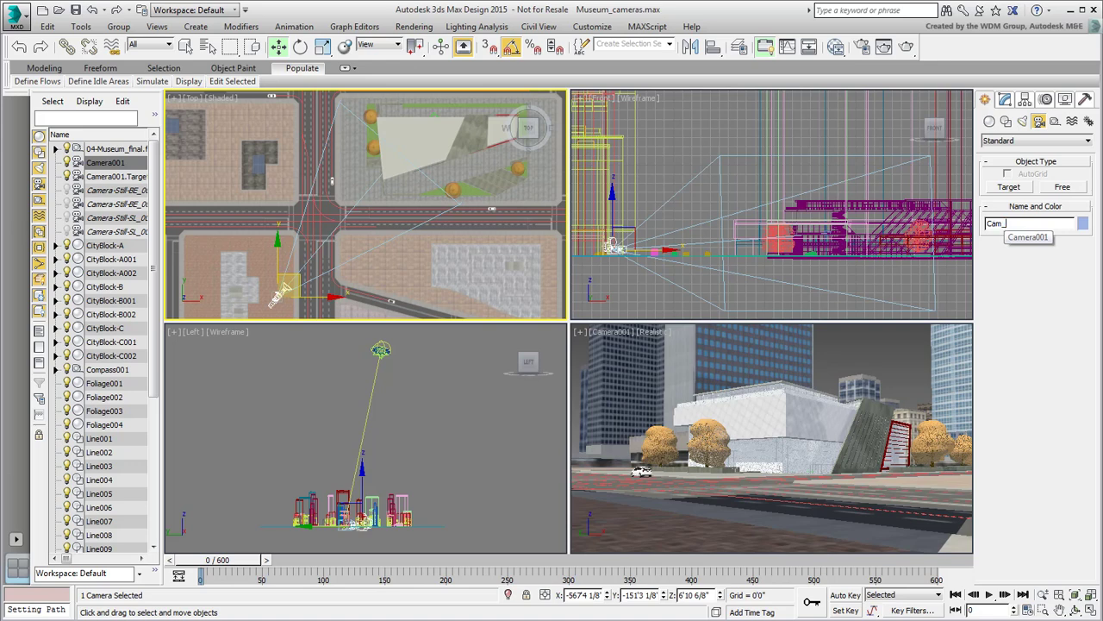
type("Street")
key("Return")
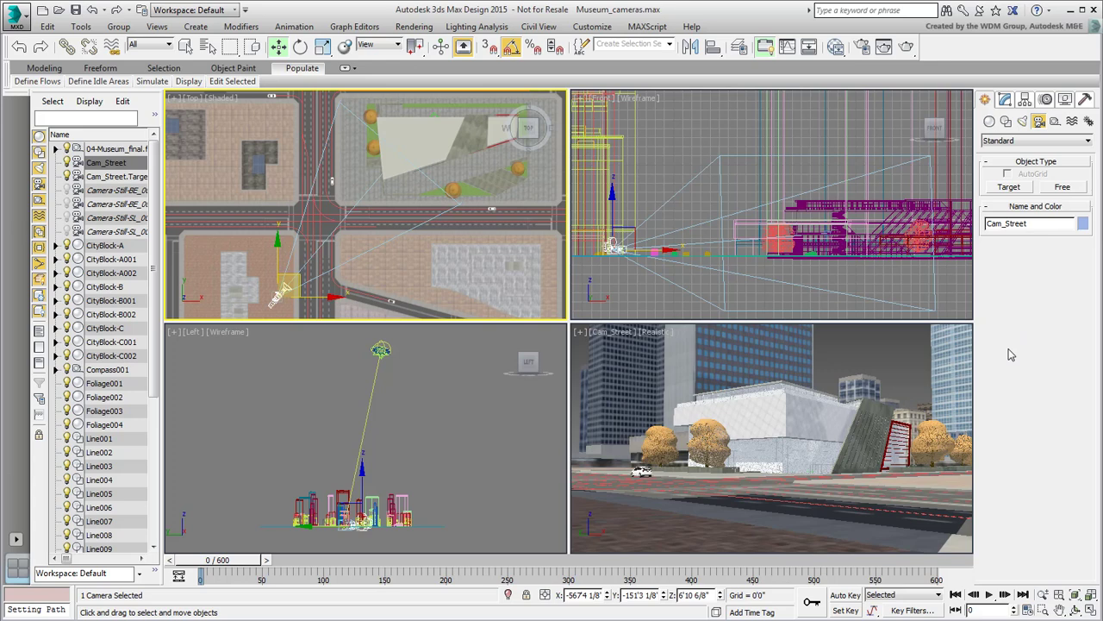
Turn on Show Safe Frames in the Cam_Street viewport.
right_click(861, 353)
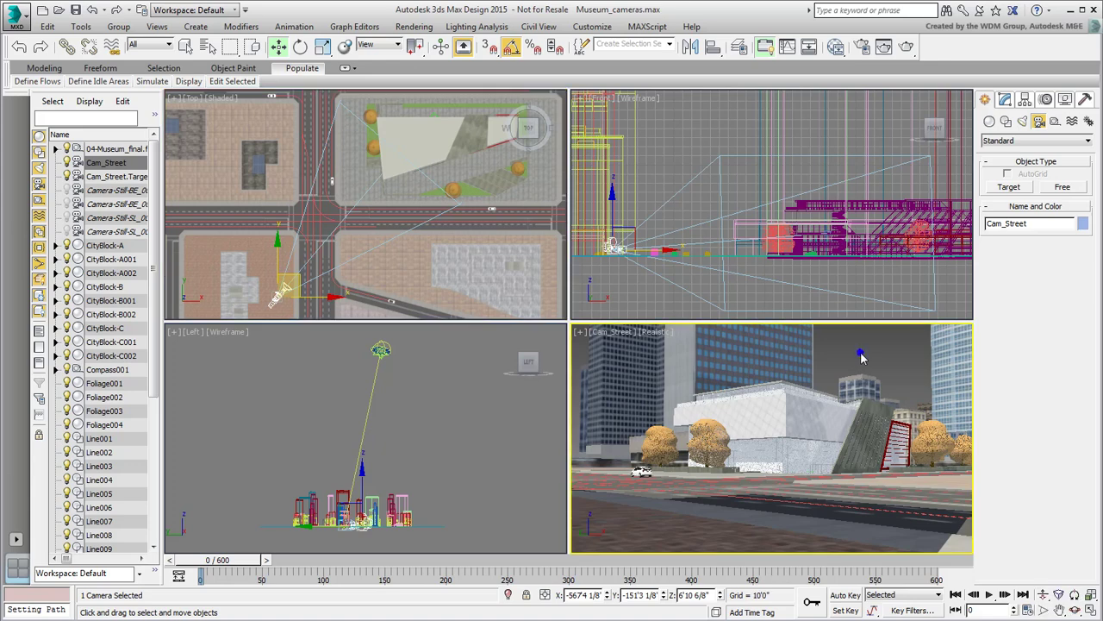
left_click(617, 338)
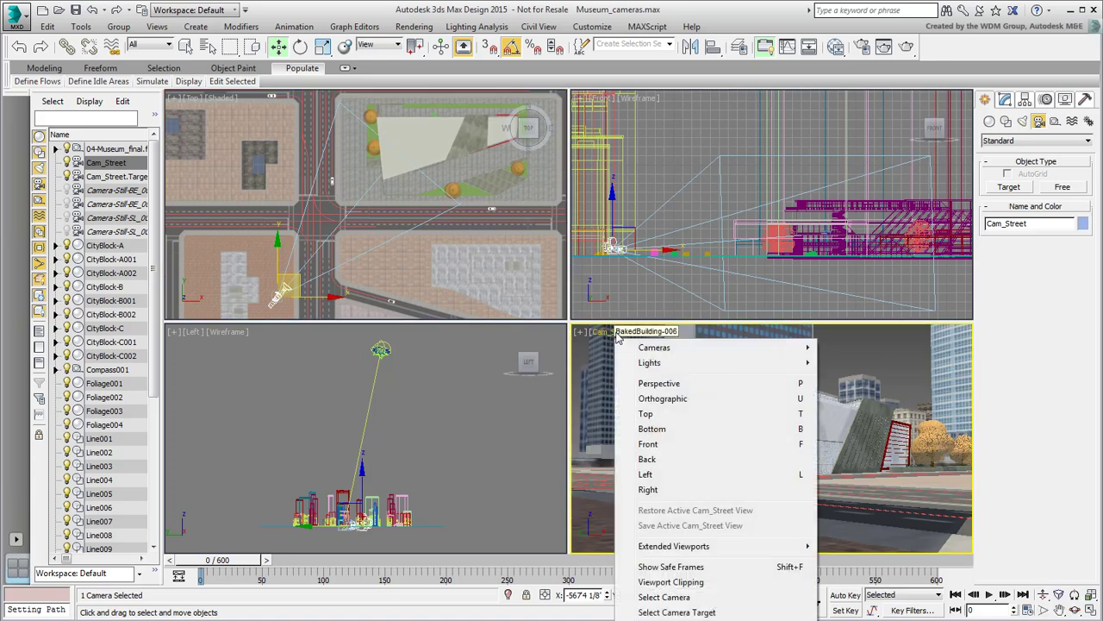
left_click(705, 566)
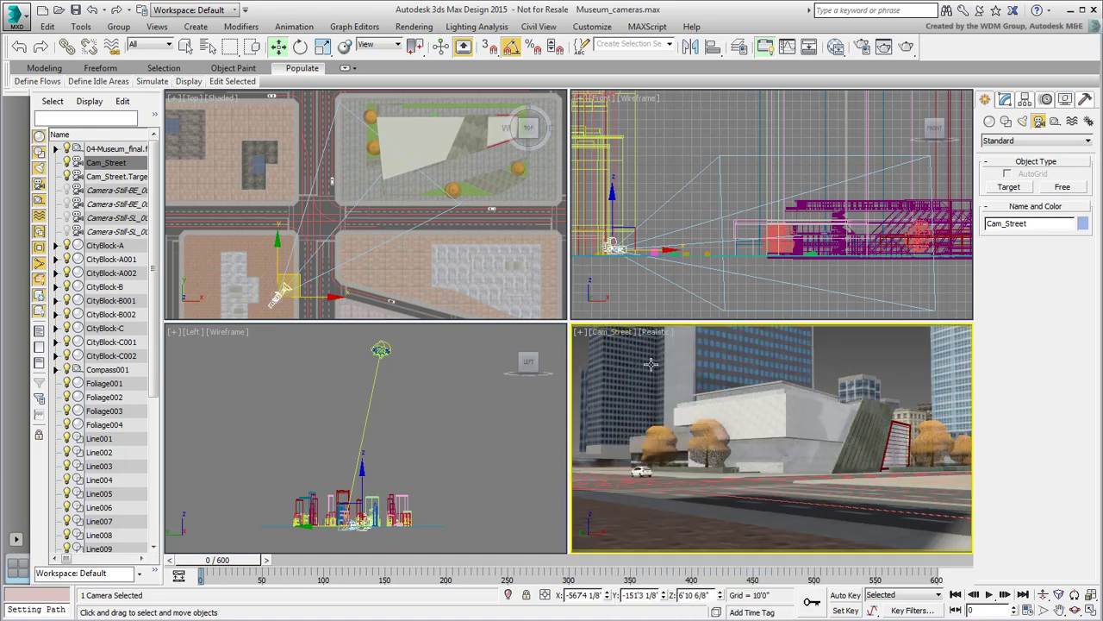
Resize the viewports, recheck the safe-frame outline, and reset to four equal views.
left_click_drag(664, 321, 672, 247)
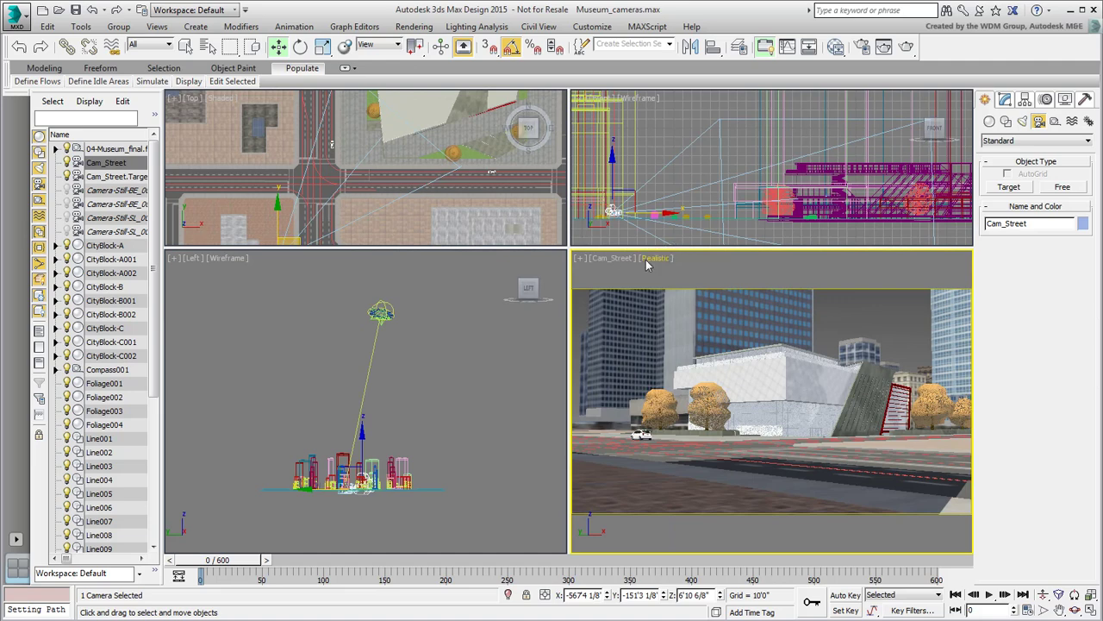
left_click(617, 265)
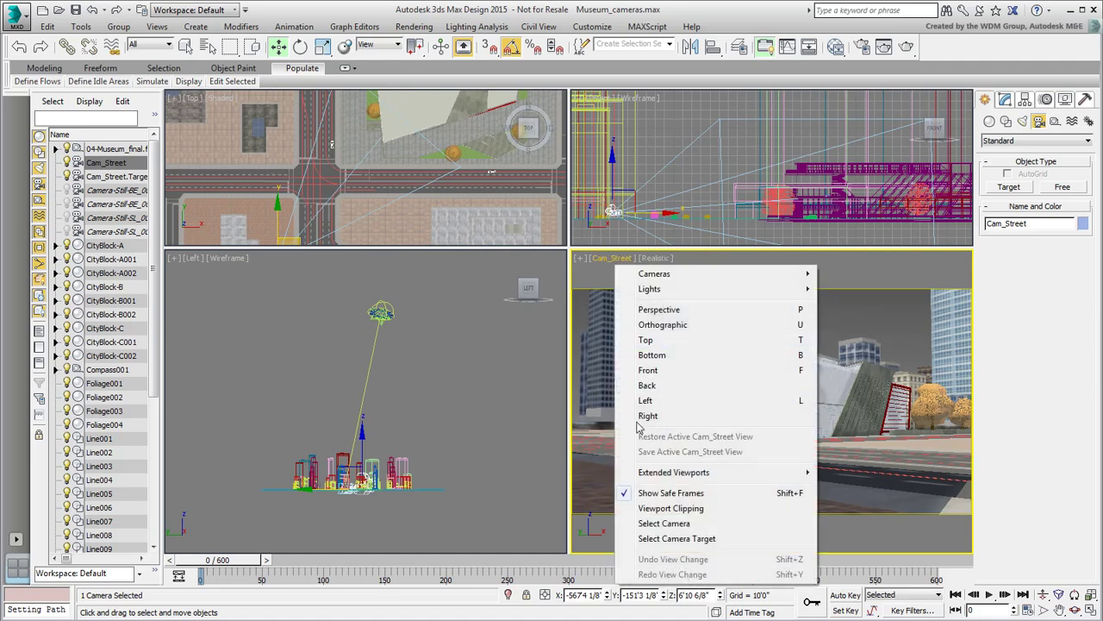
left_click(659, 493)
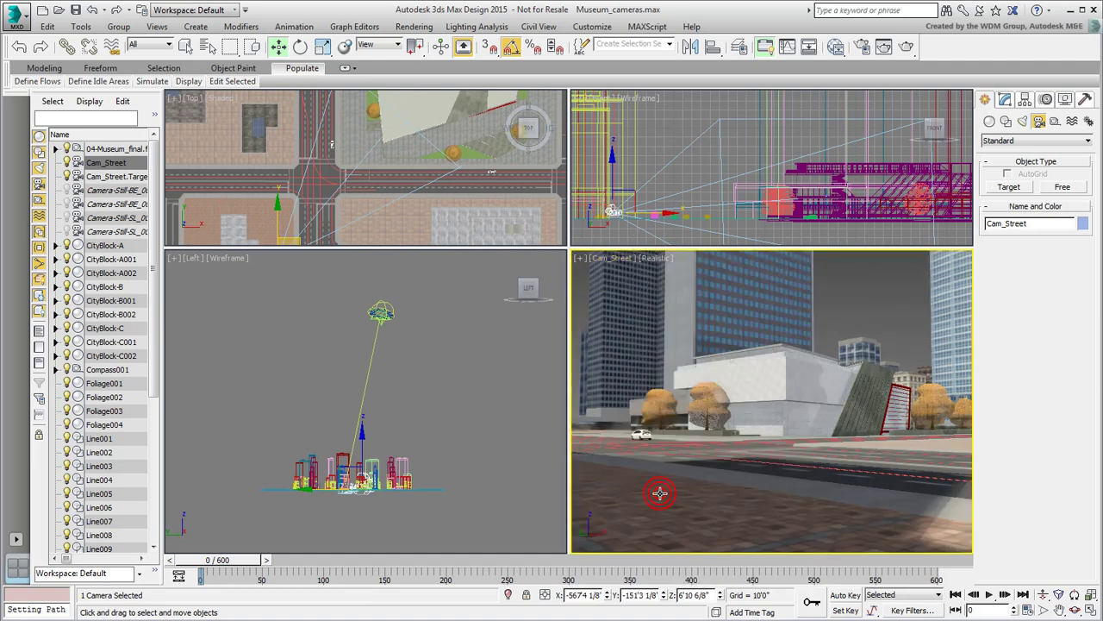
left_click(620, 262)
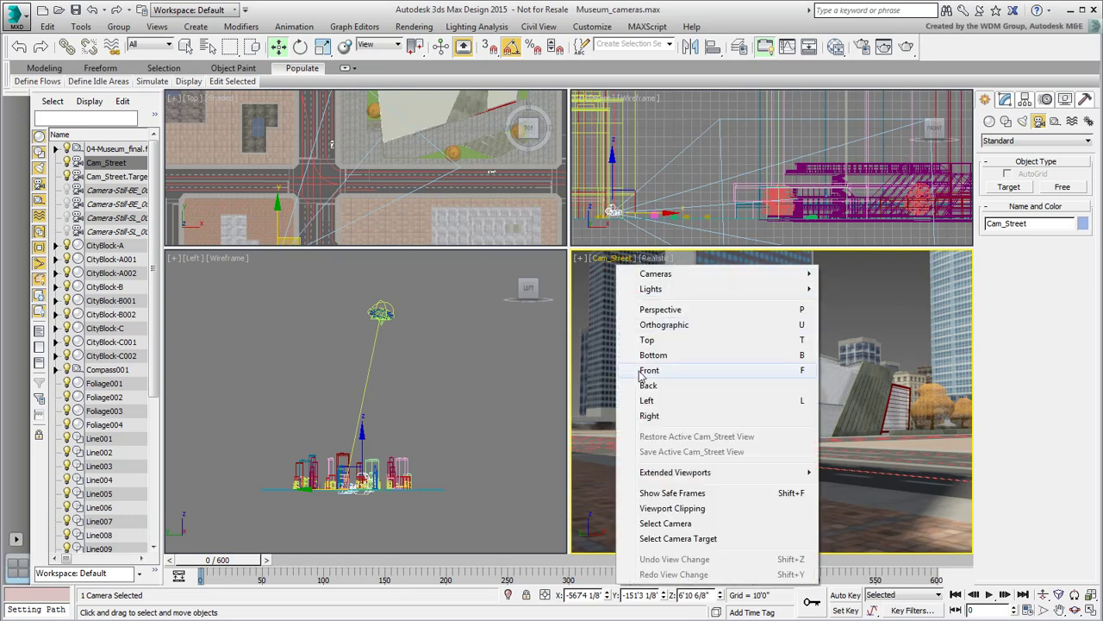
left_click(671, 493)
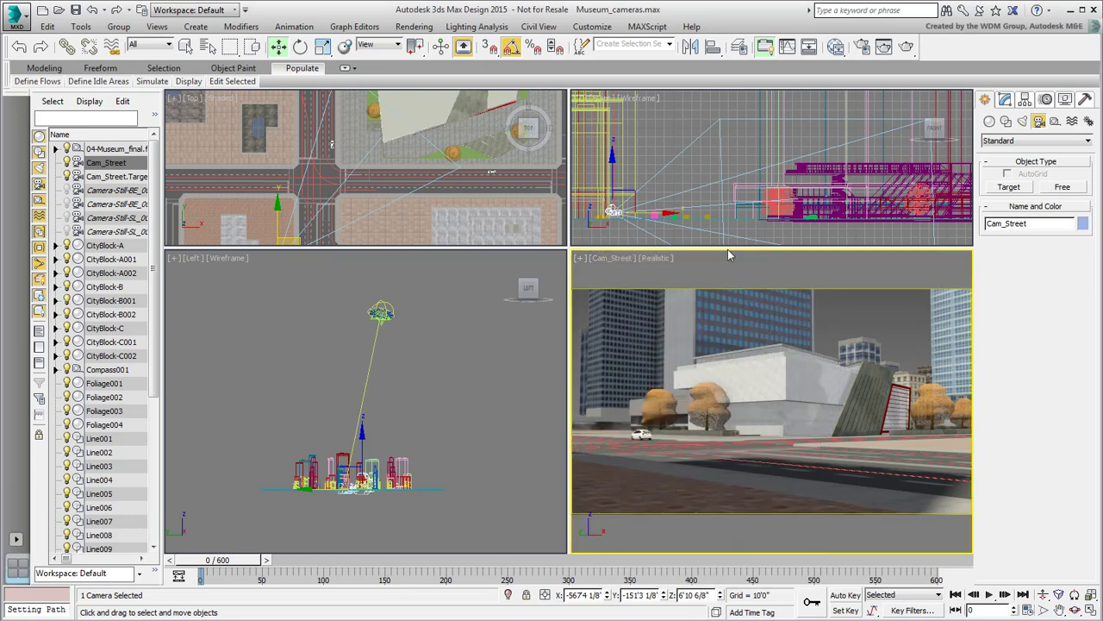
right_click(728, 247)
left_click(763, 240)
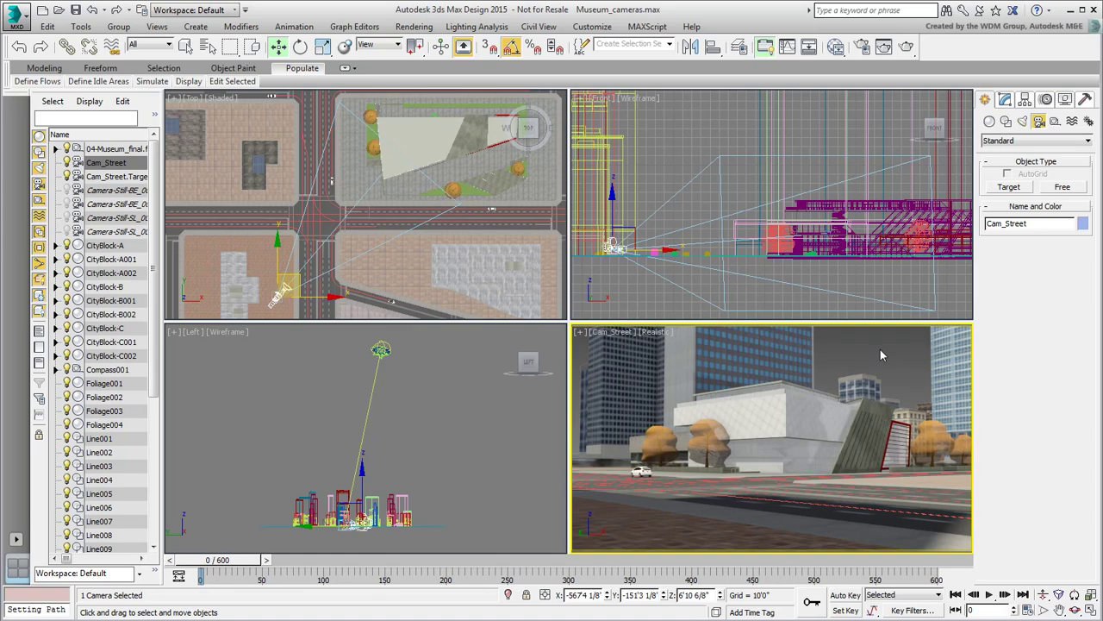
With Auto Key on at frame 600, move Cam_Street up and left in the Top view.
left_click(846, 595)
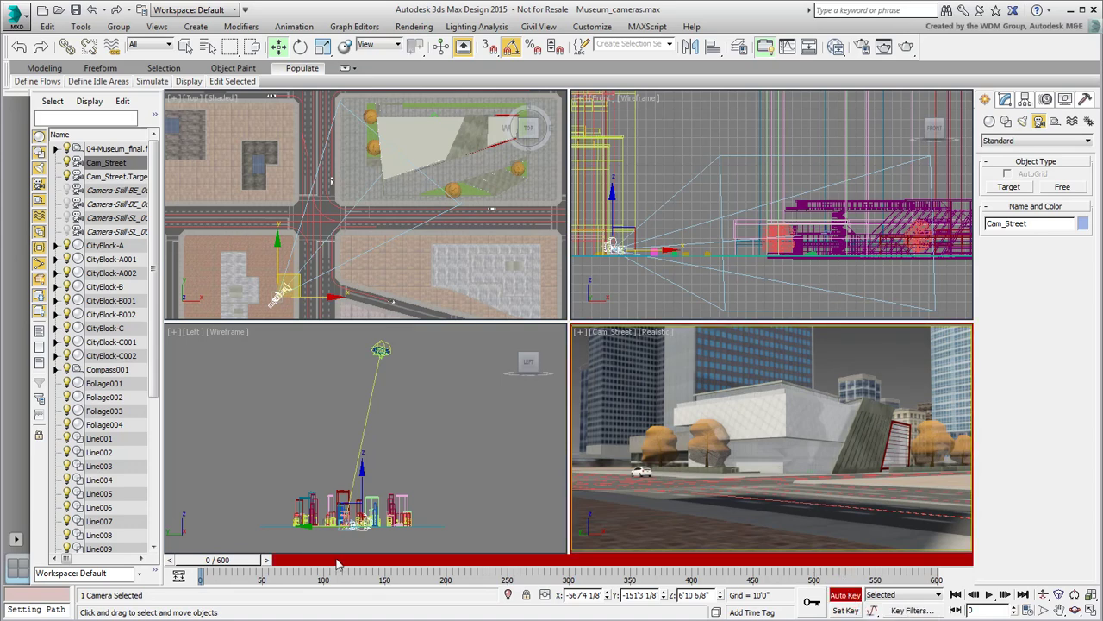
left_click_drag(229, 561, 987, 565)
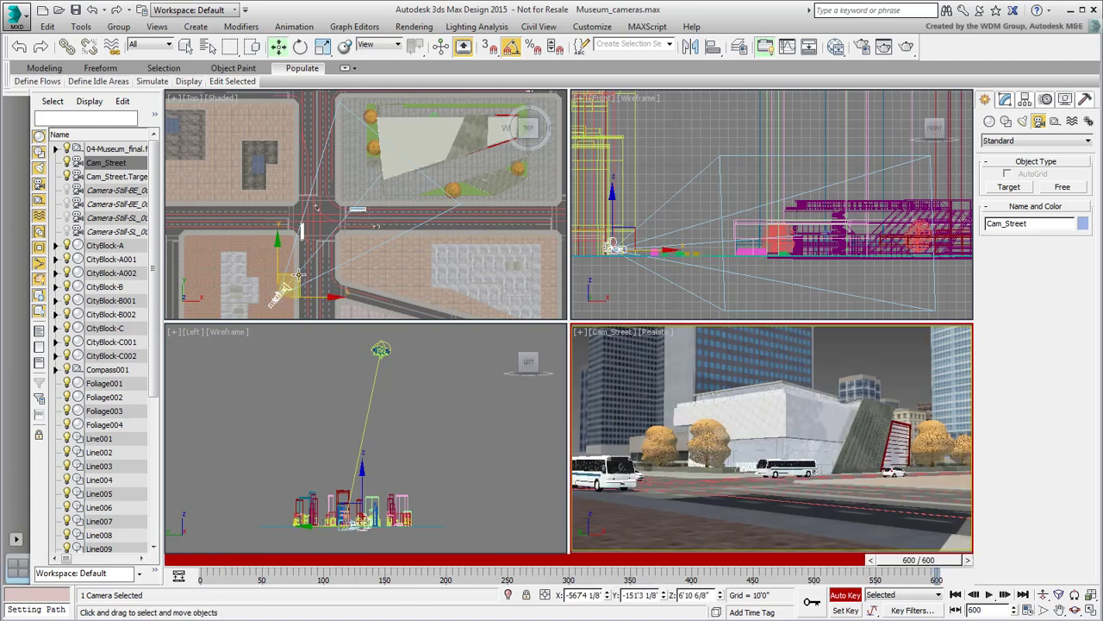
left_click(298, 274)
left_click_drag(297, 276, 278, 234)
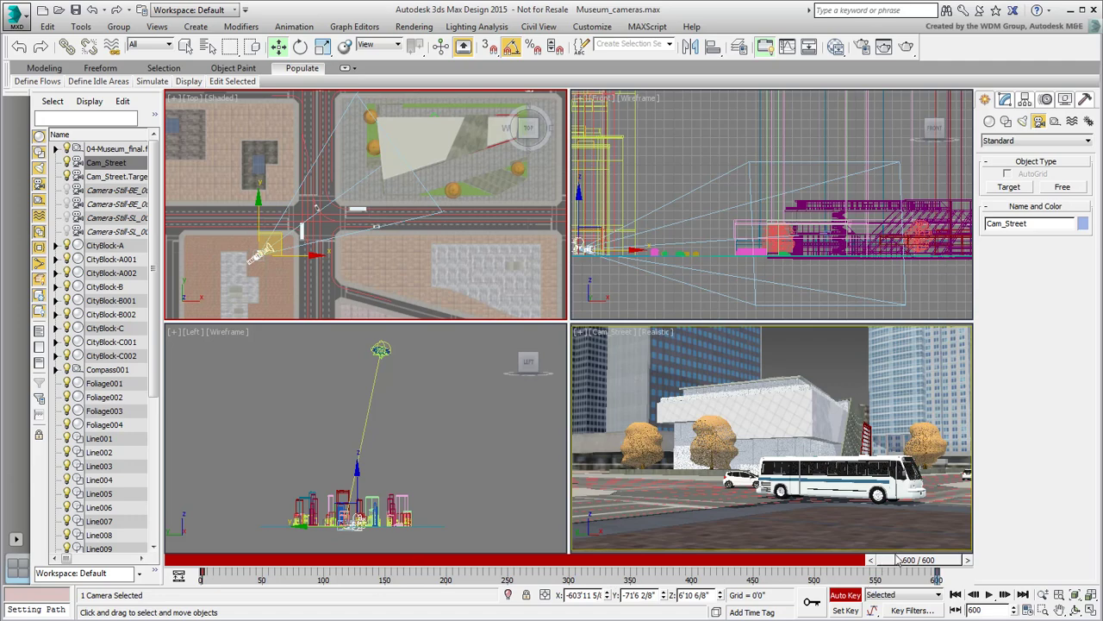
Play back the camera move, then raise Cam_Street higher at frame 600.
left_click_drag(897, 562, 939, 562)
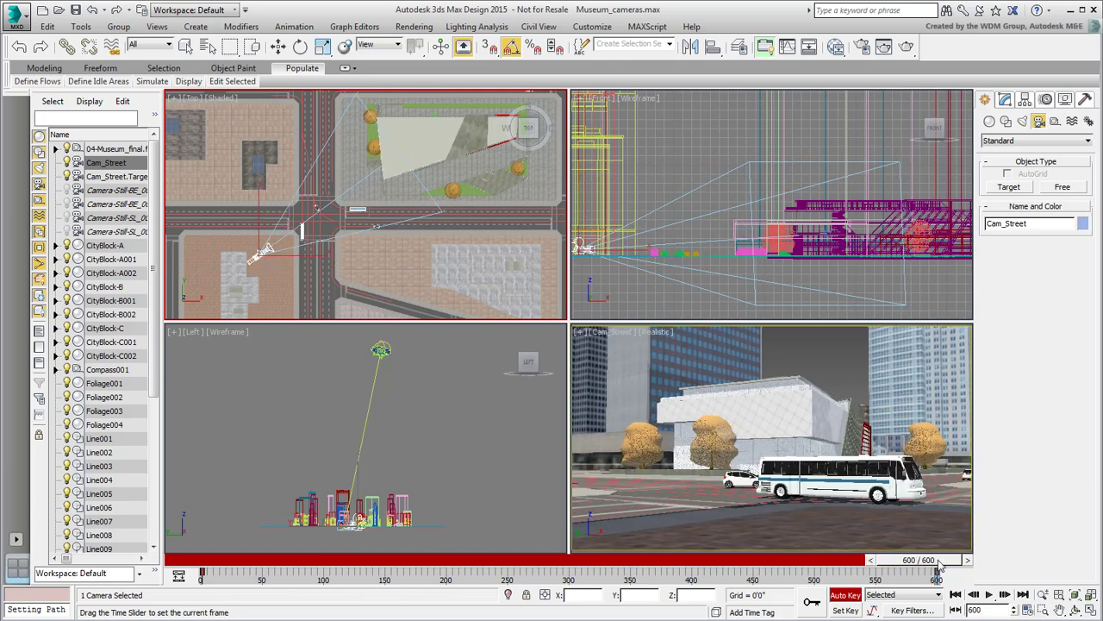
left_click(988, 593)
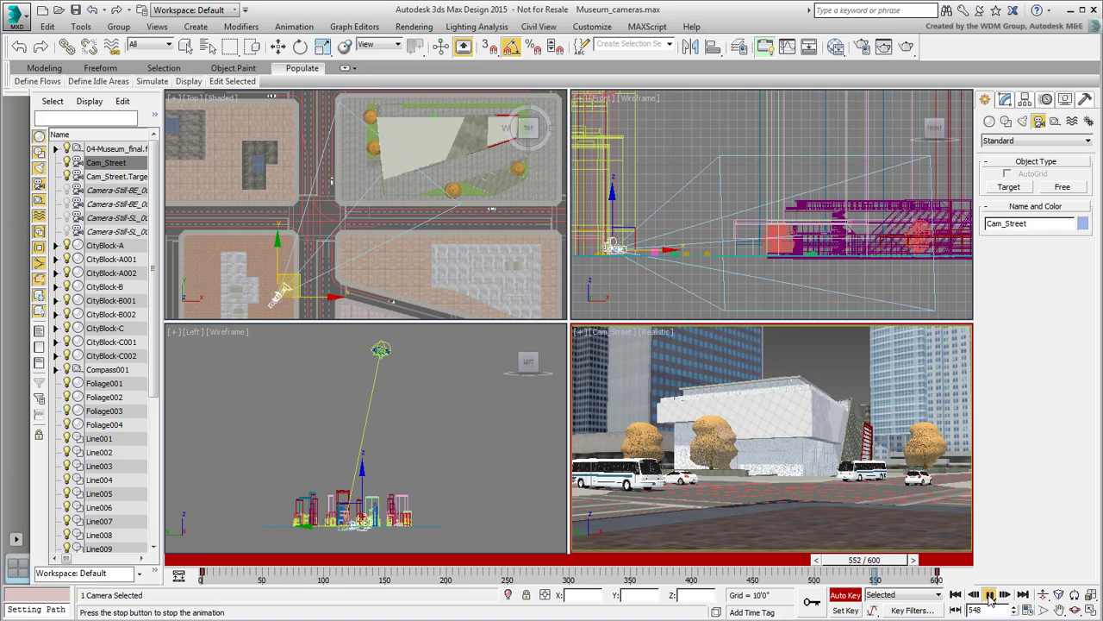
left_click(989, 597)
left_click(955, 595)
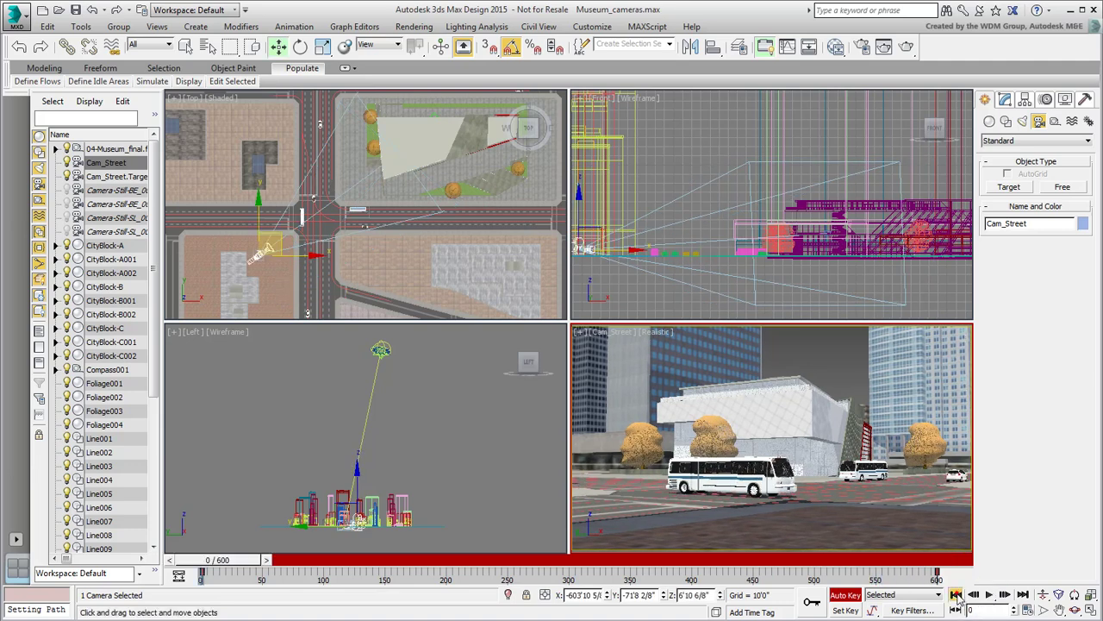
left_click_drag(200, 563, 919, 561)
left_click_drag(578, 212, 586, 158)
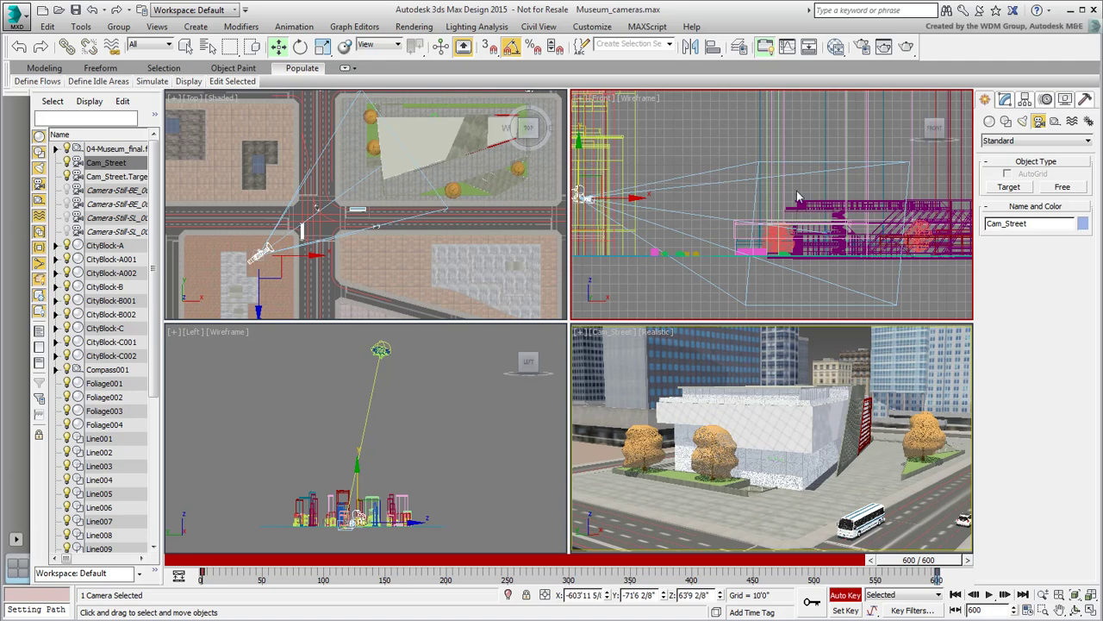
Lower Cam_Street.Target slightly, replay the shot, and turn Auto Key off at frame 0.
left_click(108, 177)
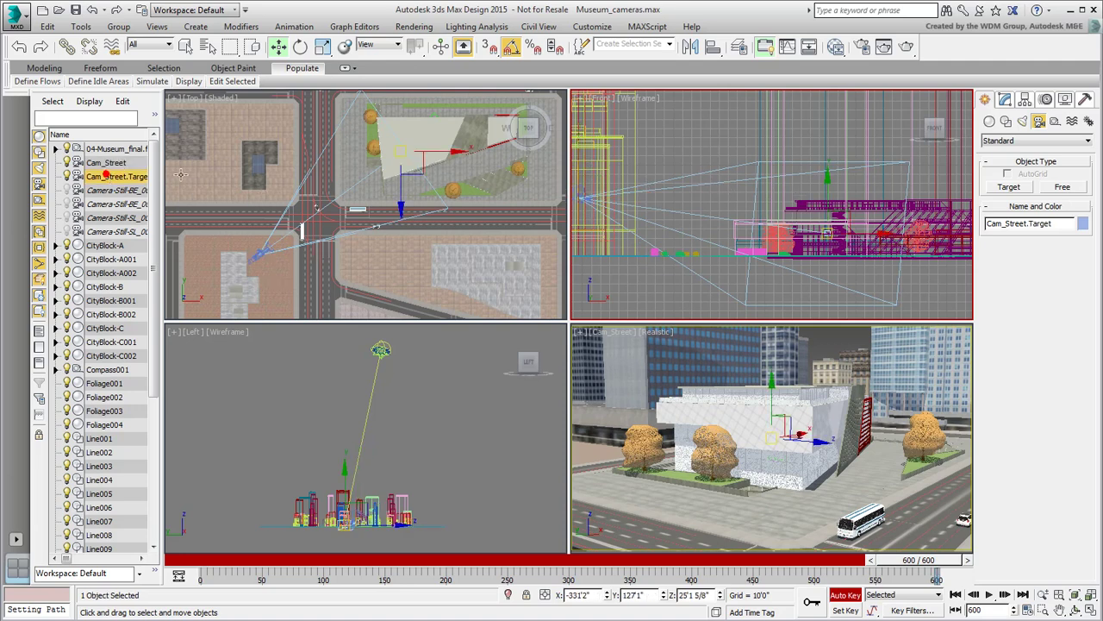
left_click_drag(827, 192, 827, 193)
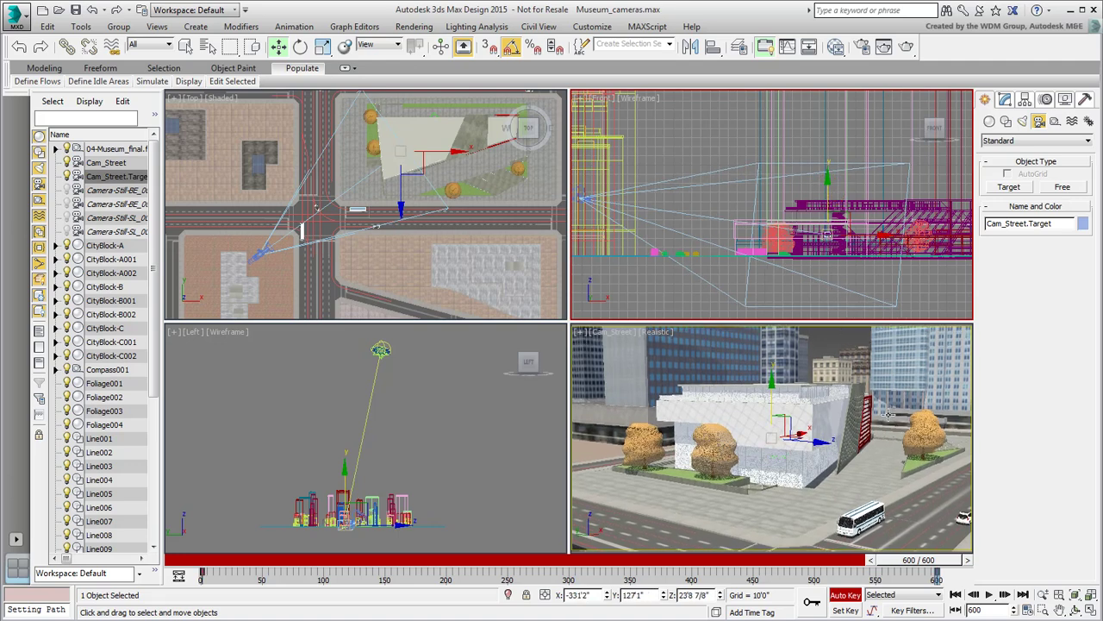
right_click(850, 338)
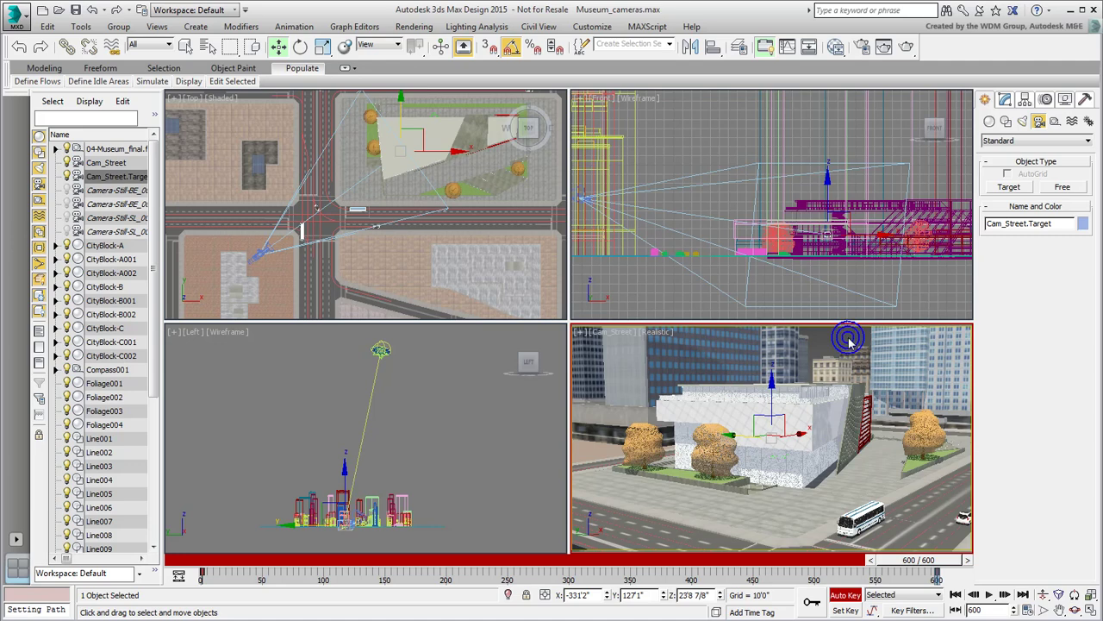
left_click(955, 595)
left_click(990, 595)
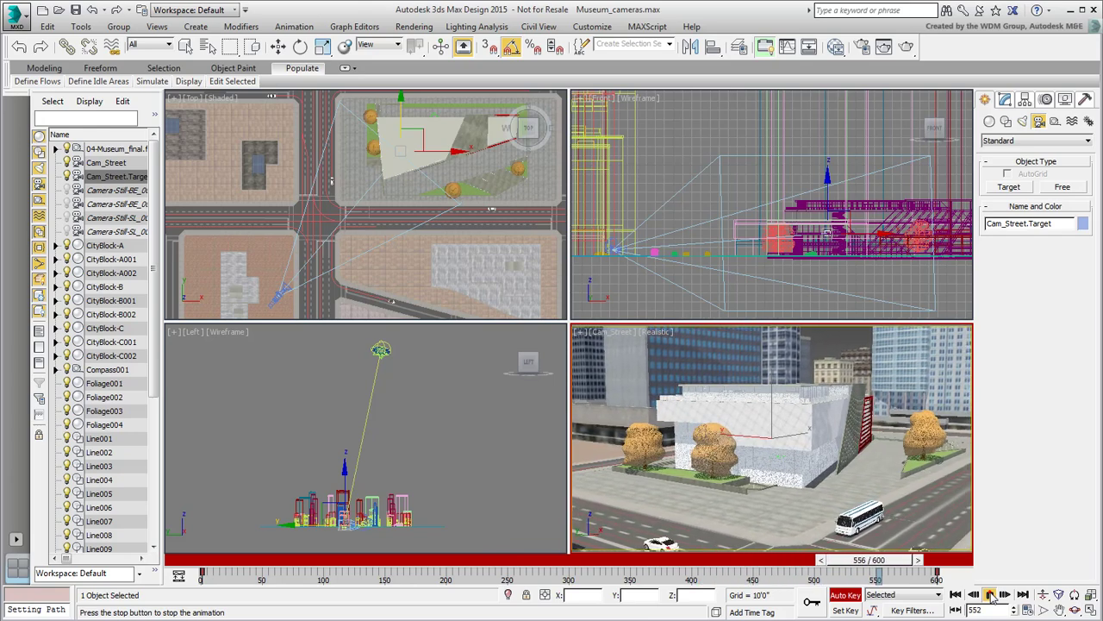
left_click(990, 594)
left_click_drag(892, 564, 207, 560)
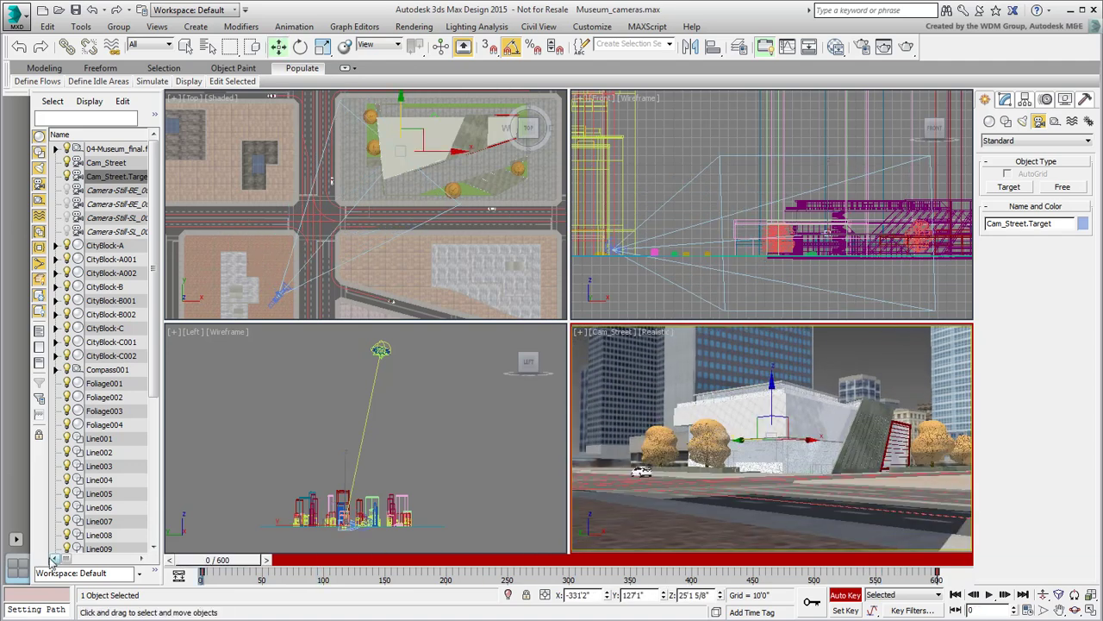
left_click(849, 595)
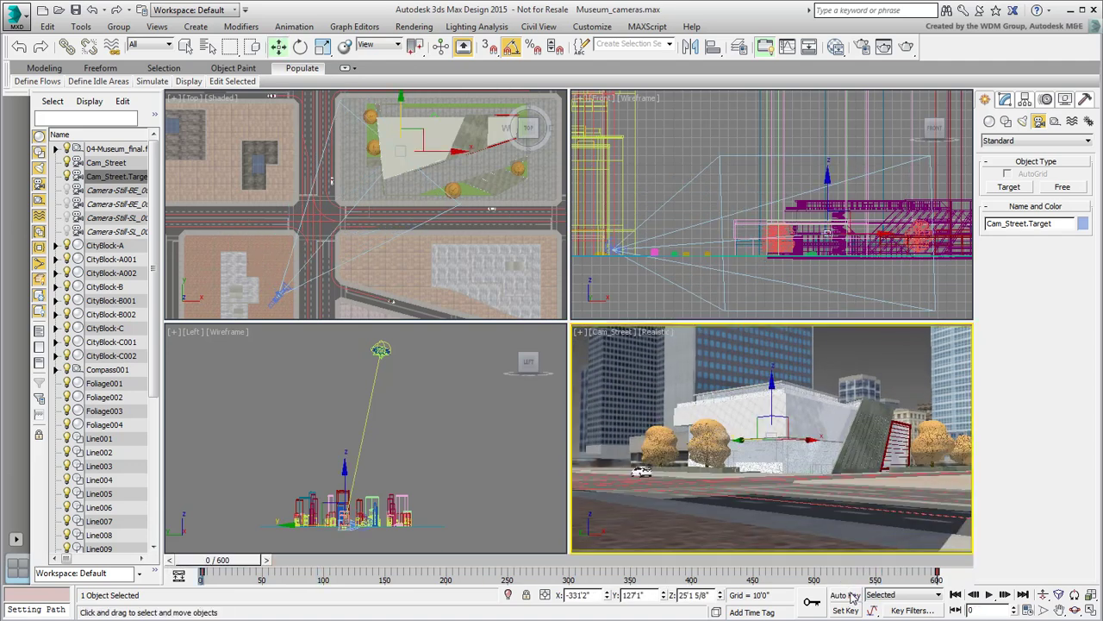
Open the Curve Editor for Cam_Street from the quad menu.
left_click(106, 163)
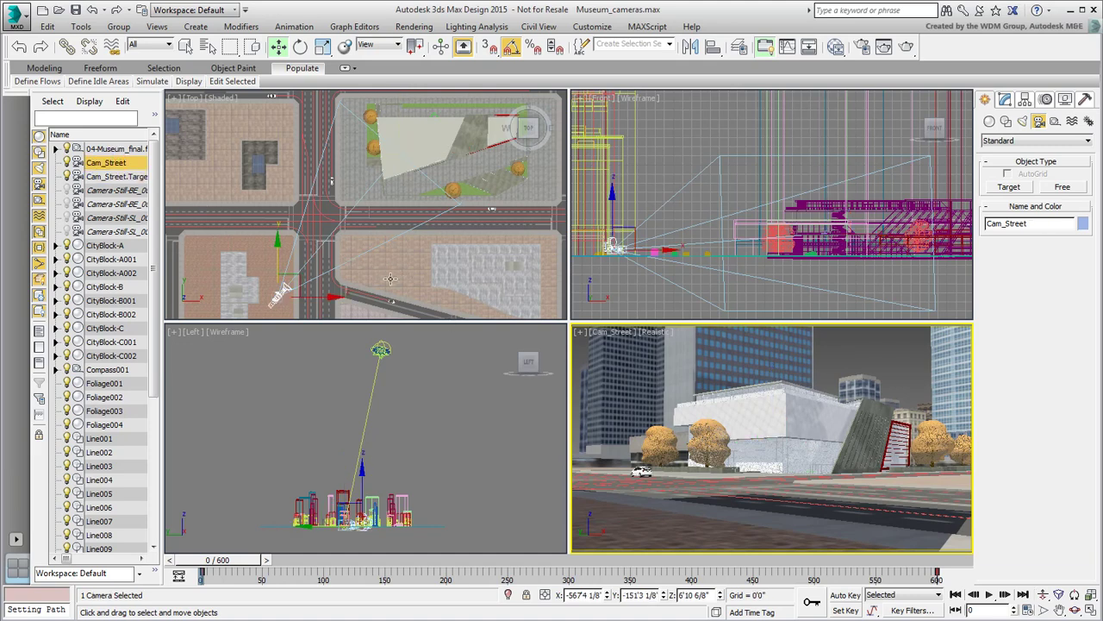
right_click(391, 278)
right_click(390, 279)
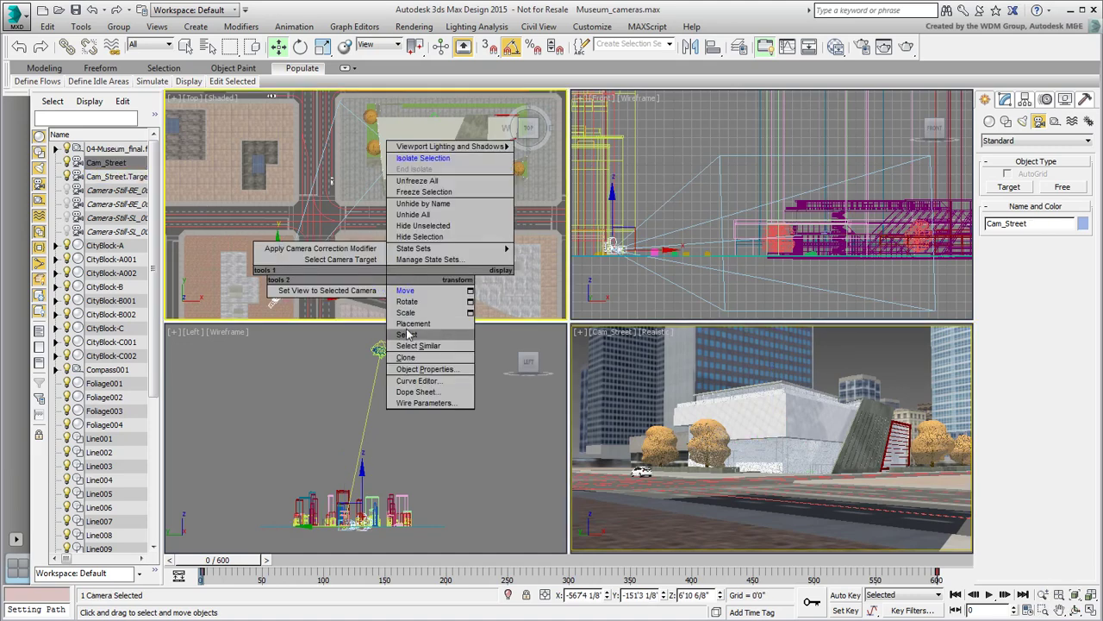
left_click(417, 380)
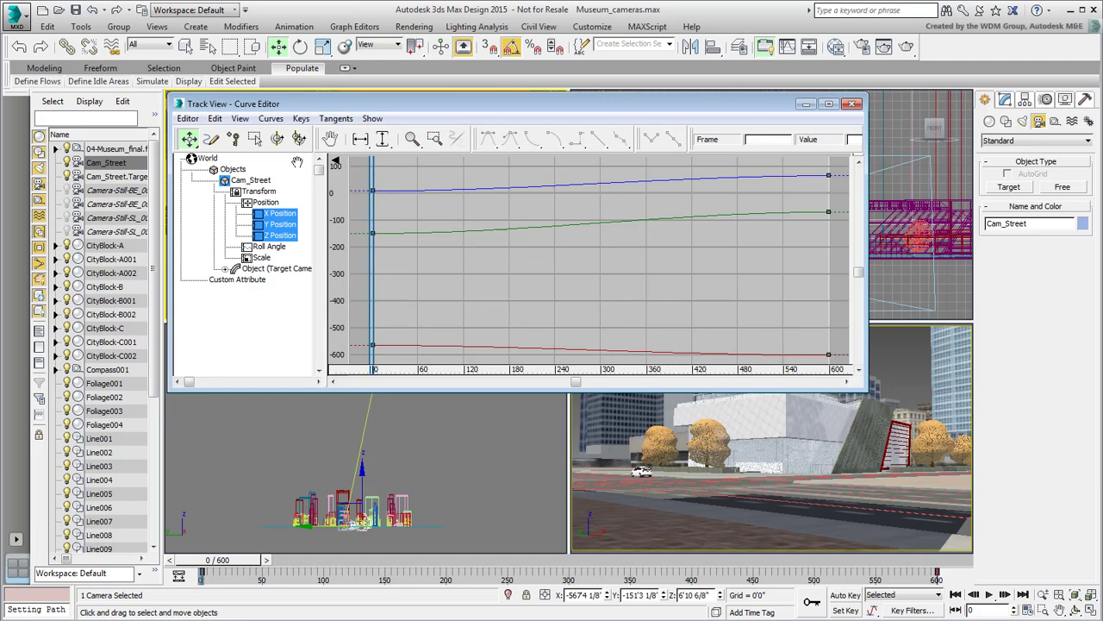
Zoom out the graph and inspect the X, Y and Z Position curves in turn.
middle_click_drag(599, 253, 463, 278, "ctrl+alt")
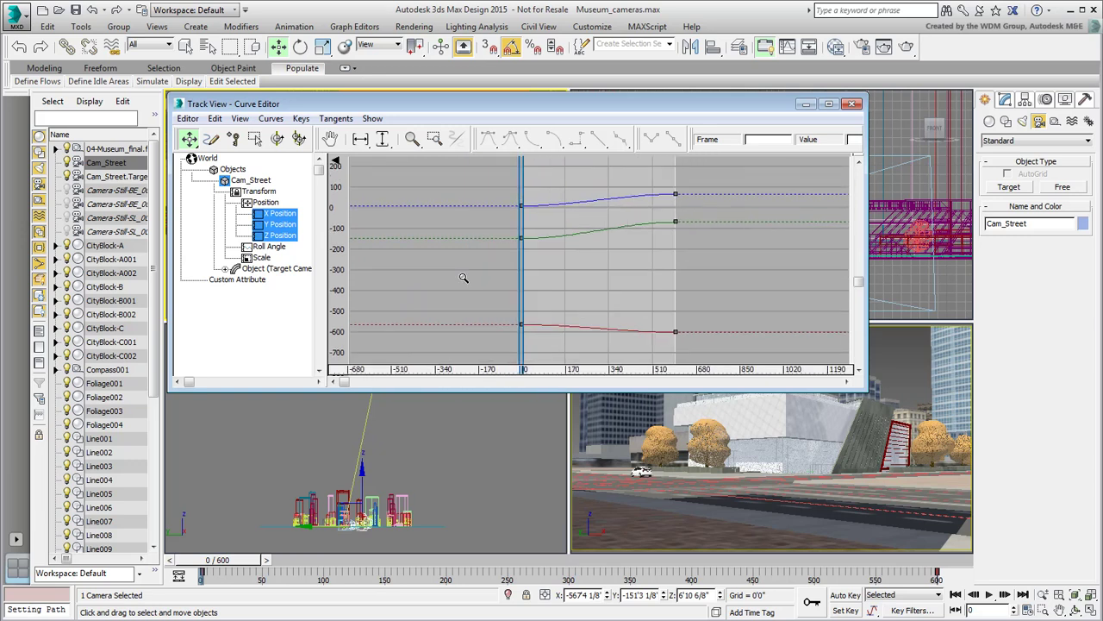
left_click(274, 236)
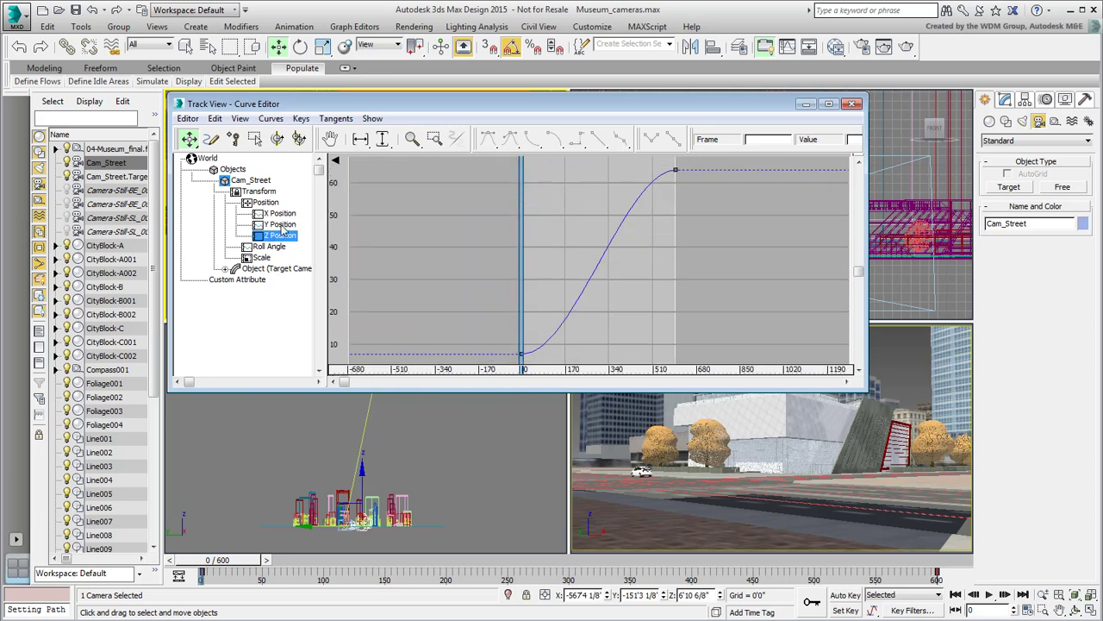
left_click(281, 213)
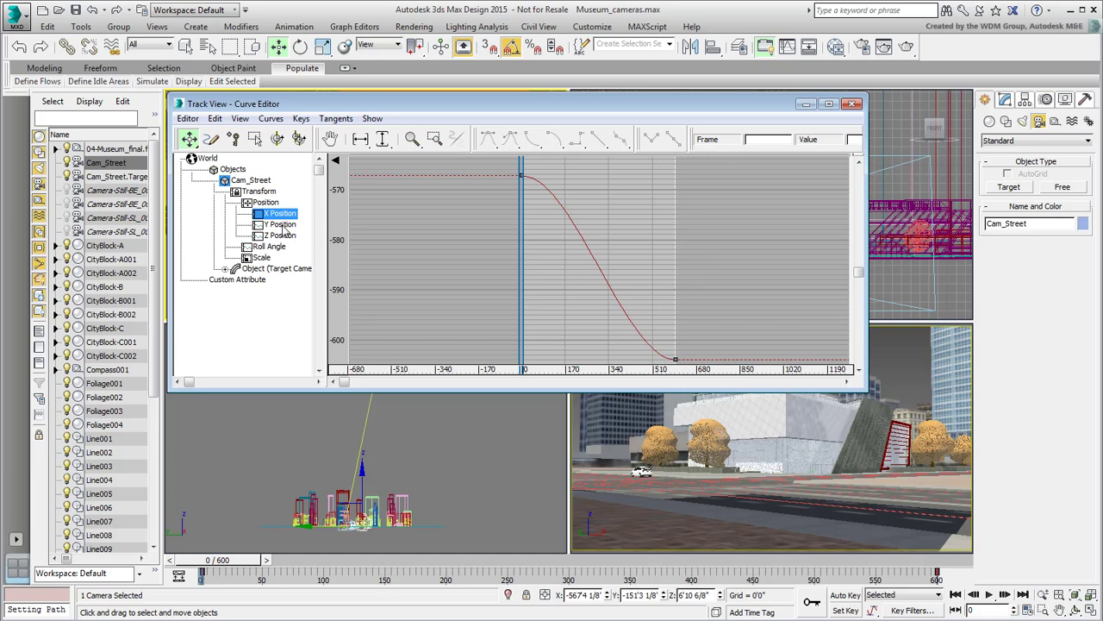
left_click(281, 224)
left_click(281, 237)
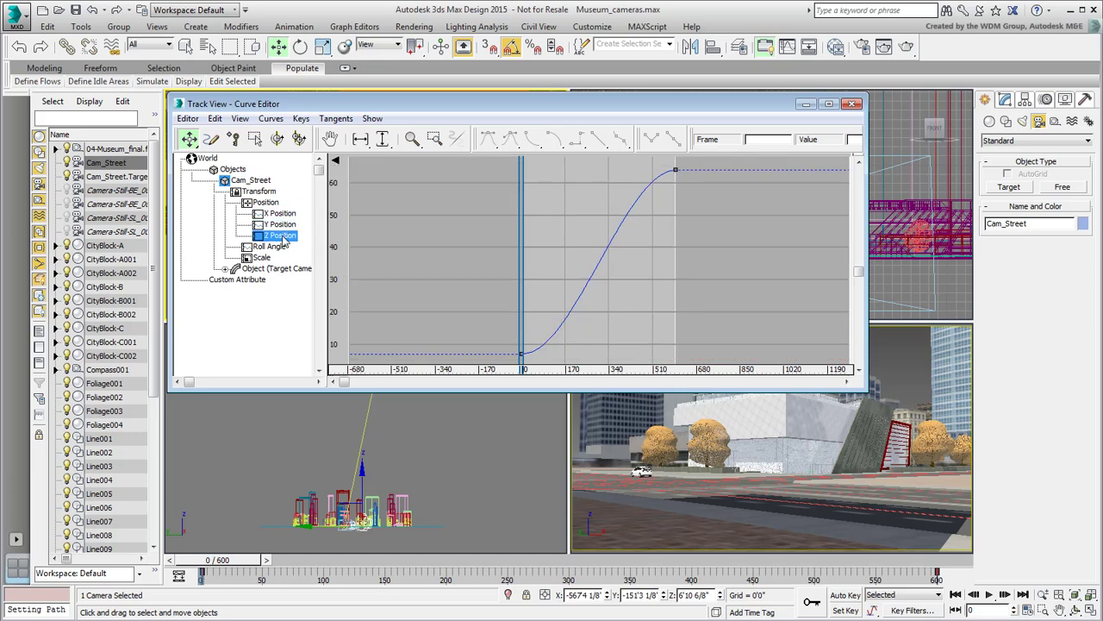
Close the Curve Editor and maximize the Top view centred on the museum block.
left_click(852, 104)
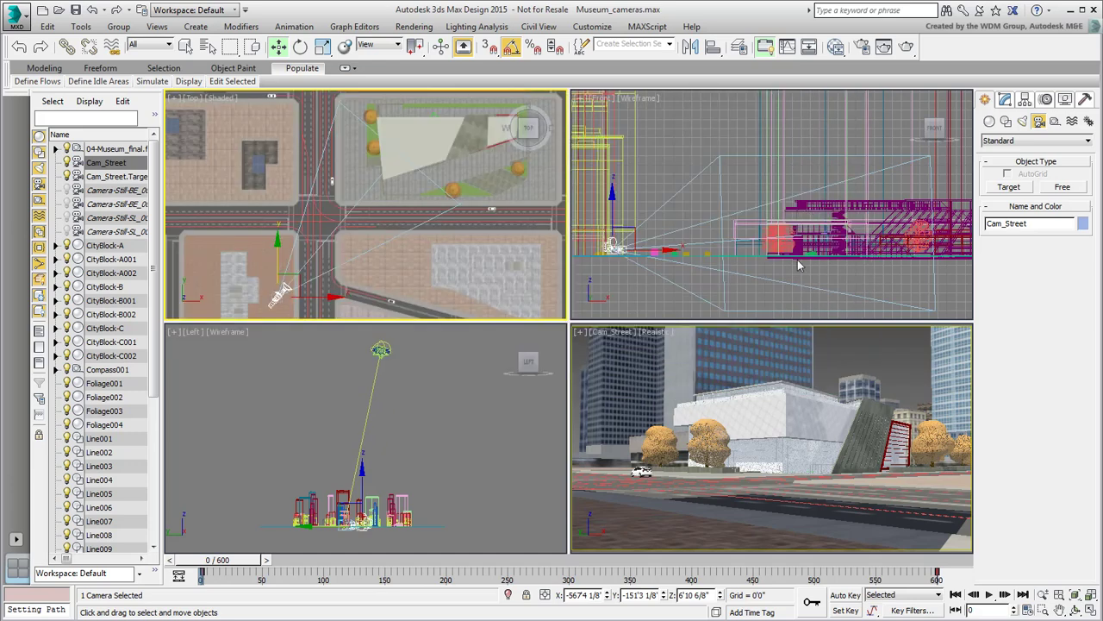
left_click(869, 354)
left_click(402, 225)
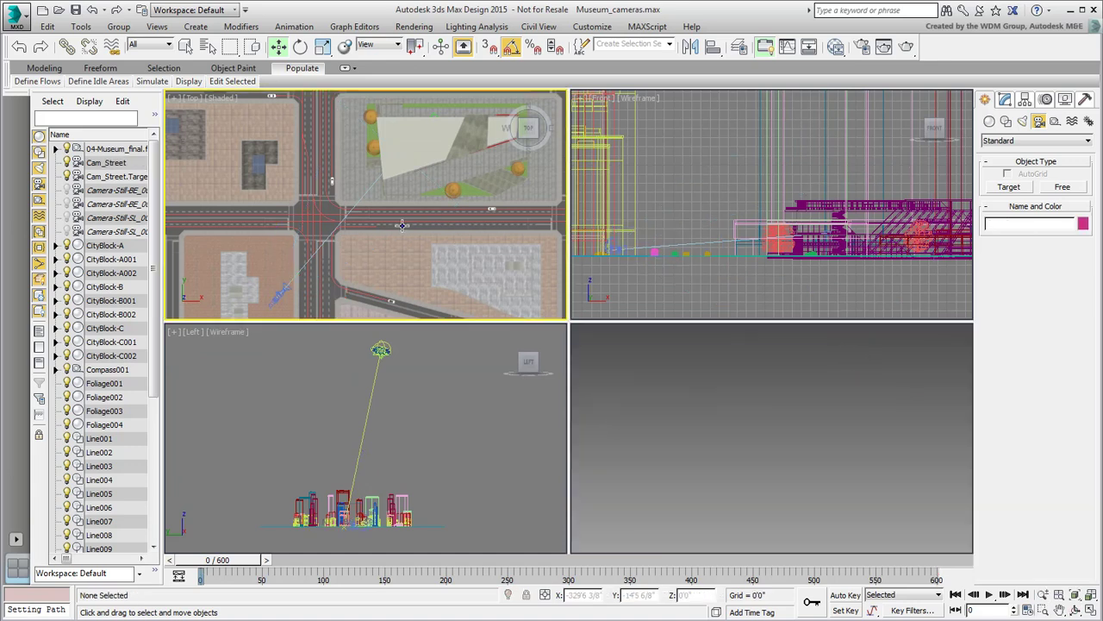
middle_click_drag(470, 224, 376, 233)
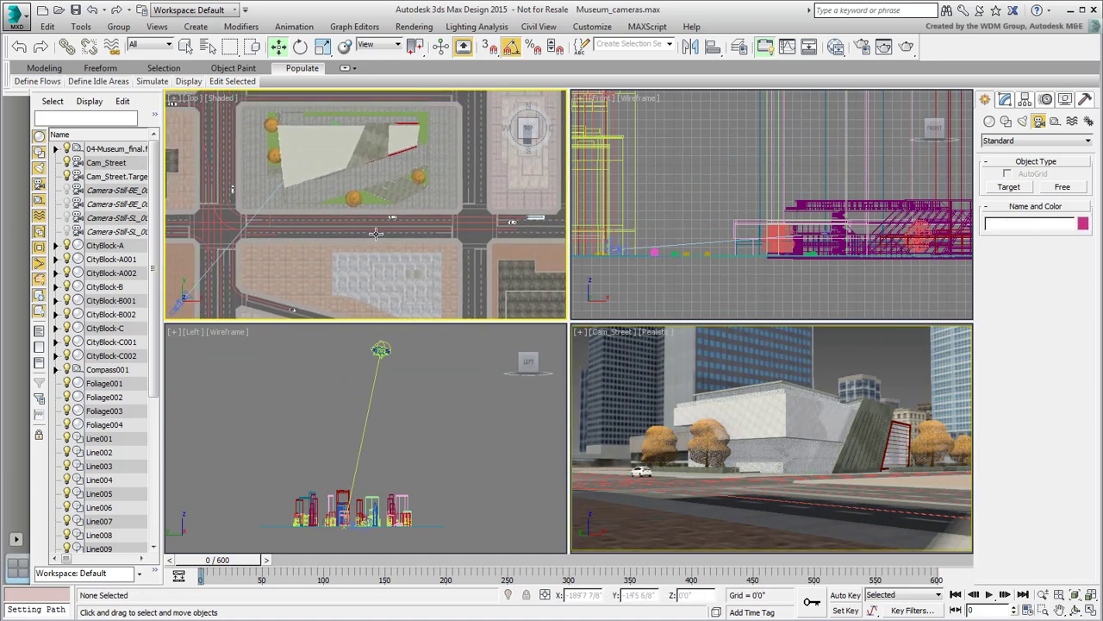
key("alt+w")
mouse_move(620, 358)
middle_mouse_down()
mouse_move(614, 378)
mouse_move(631, 377)
middle_mouse_up()
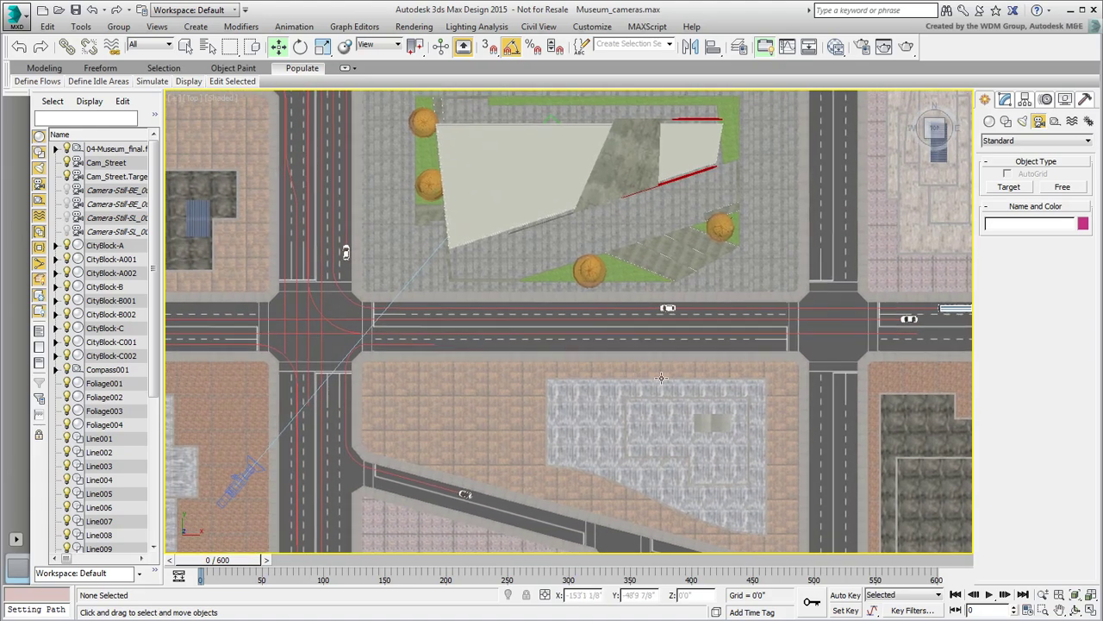
Place a target camera east of the museum aiming back at it, named Cam_Birdseye.
left_click(1009, 188)
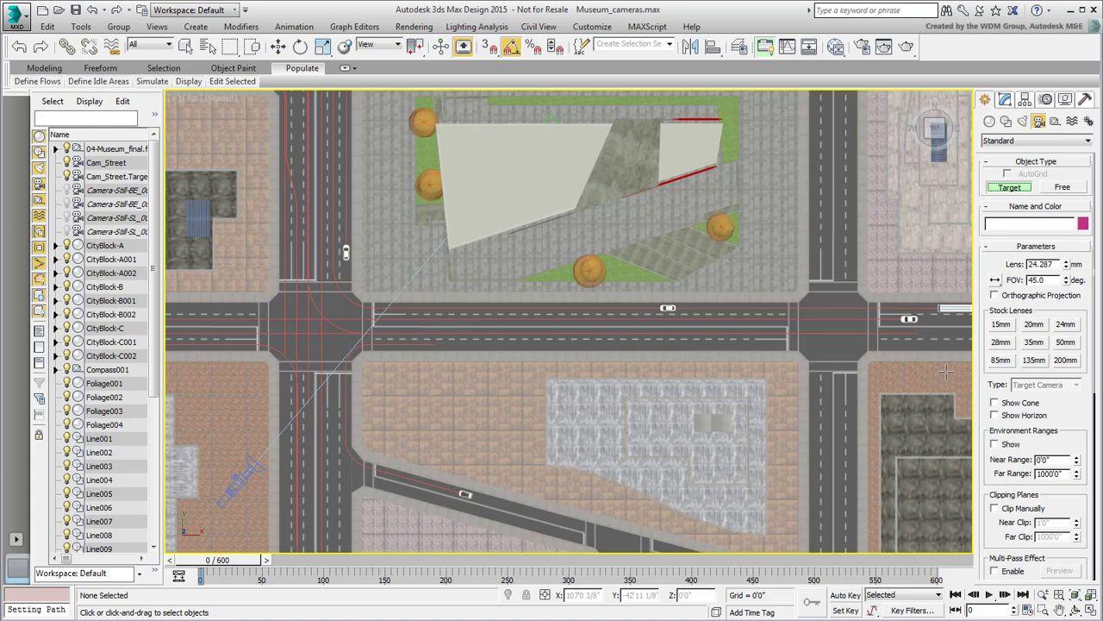
left_click_drag(946, 371, 561, 166)
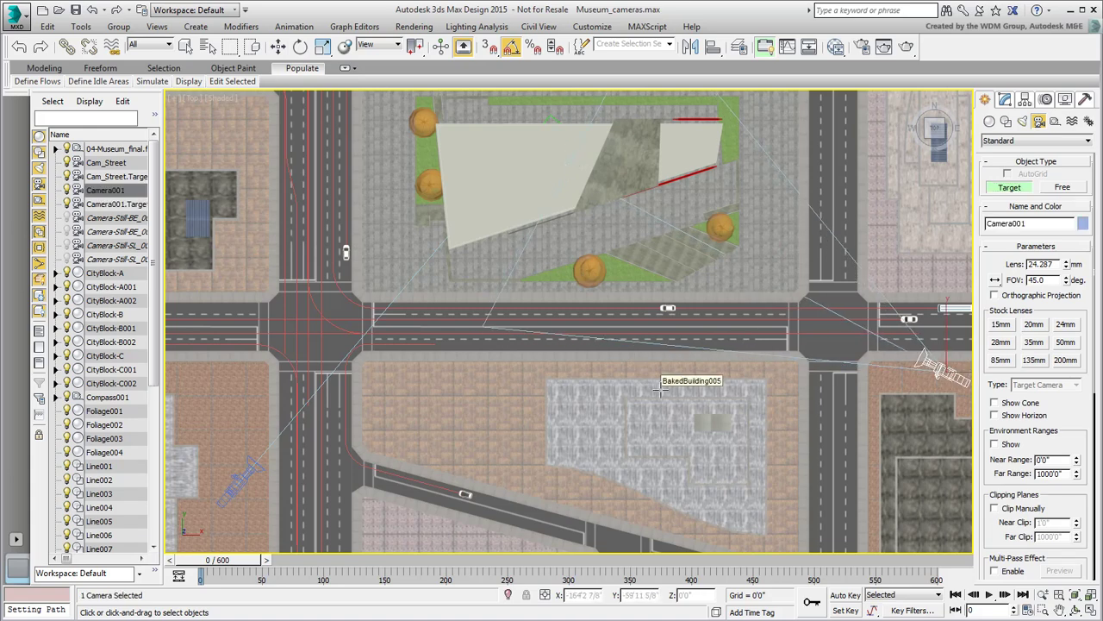
key("alt+w")
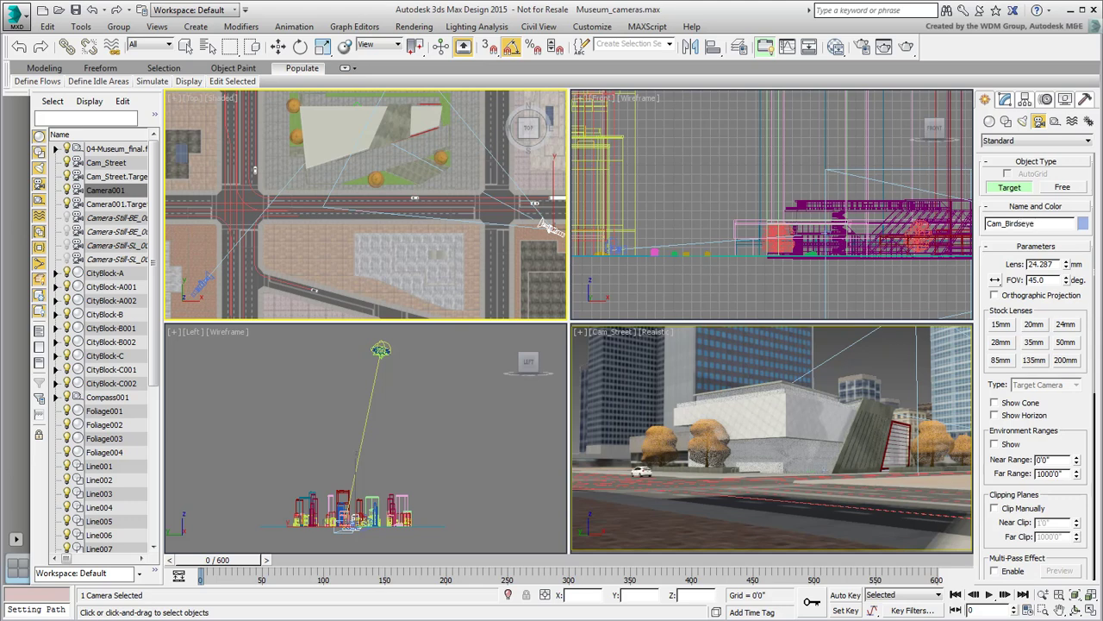
key("Return")
Switch the fourth viewport to look through Cam_Birdseye.
right_click(824, 358)
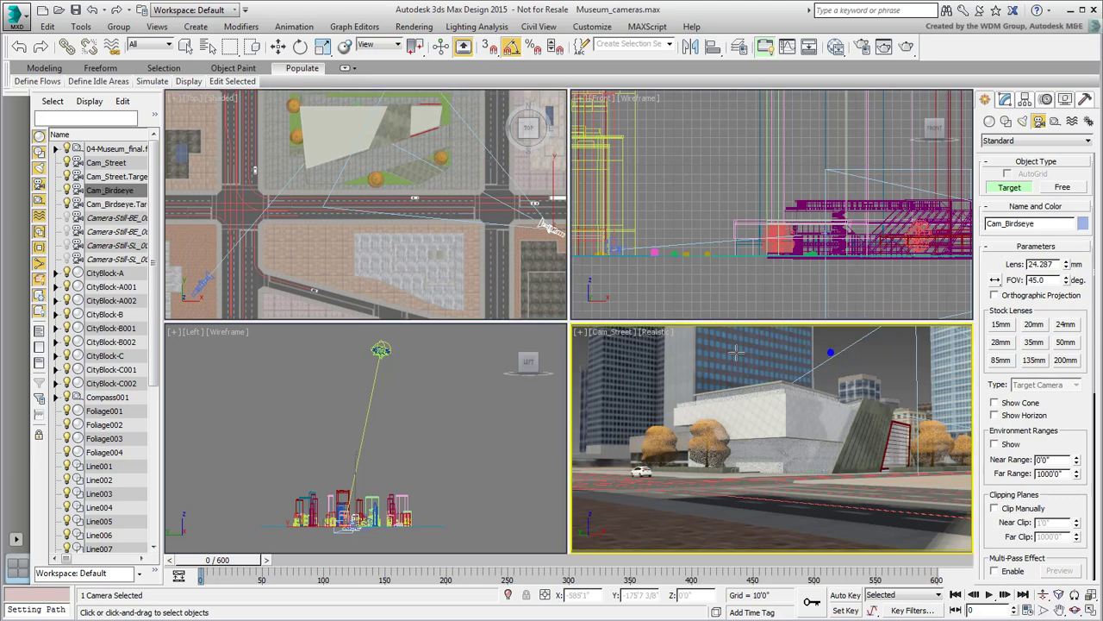
left_click(619, 338)
mouse_move(660, 348)
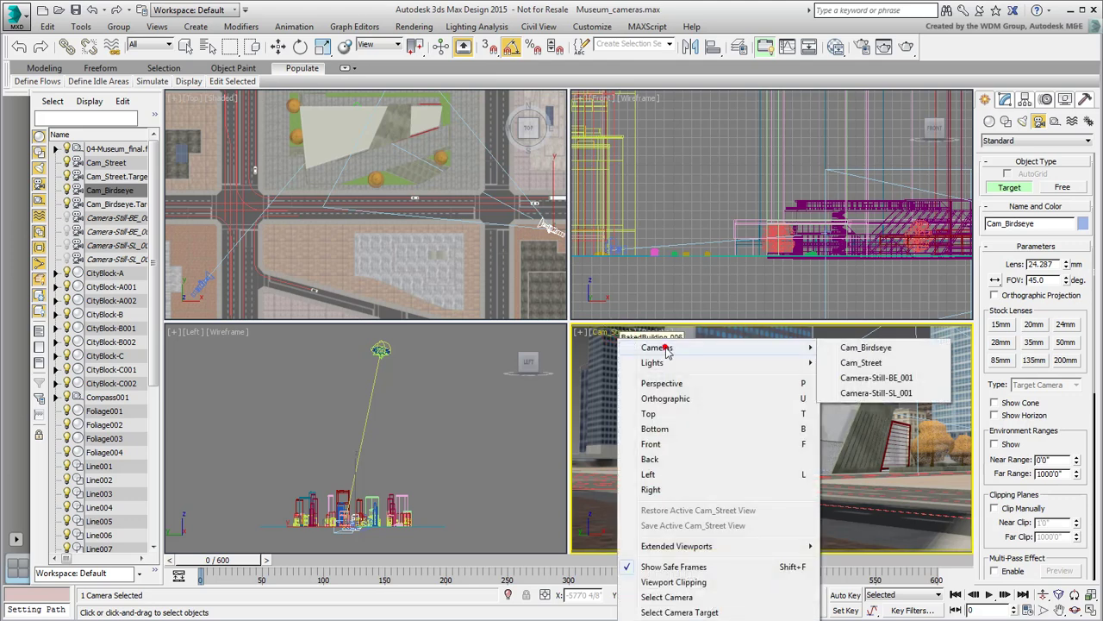
left_click(881, 354)
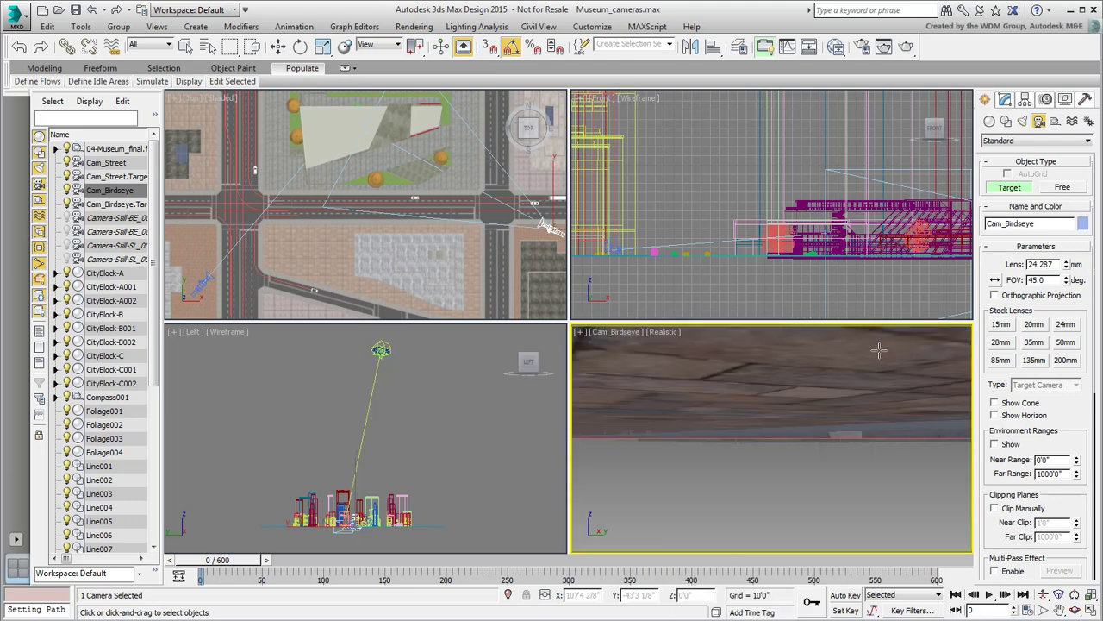
Raise Cam_Birdseye high above the museum in the Front view.
middle_click_drag(868, 229, 742, 229)
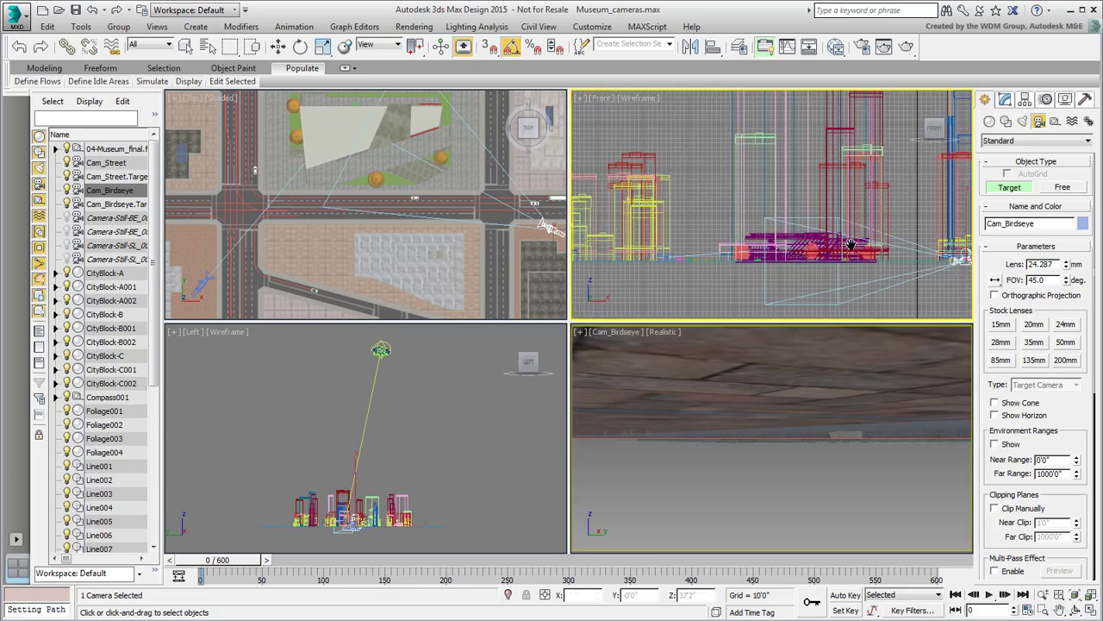
key("w")
left_click_drag(890, 228, 899, 101)
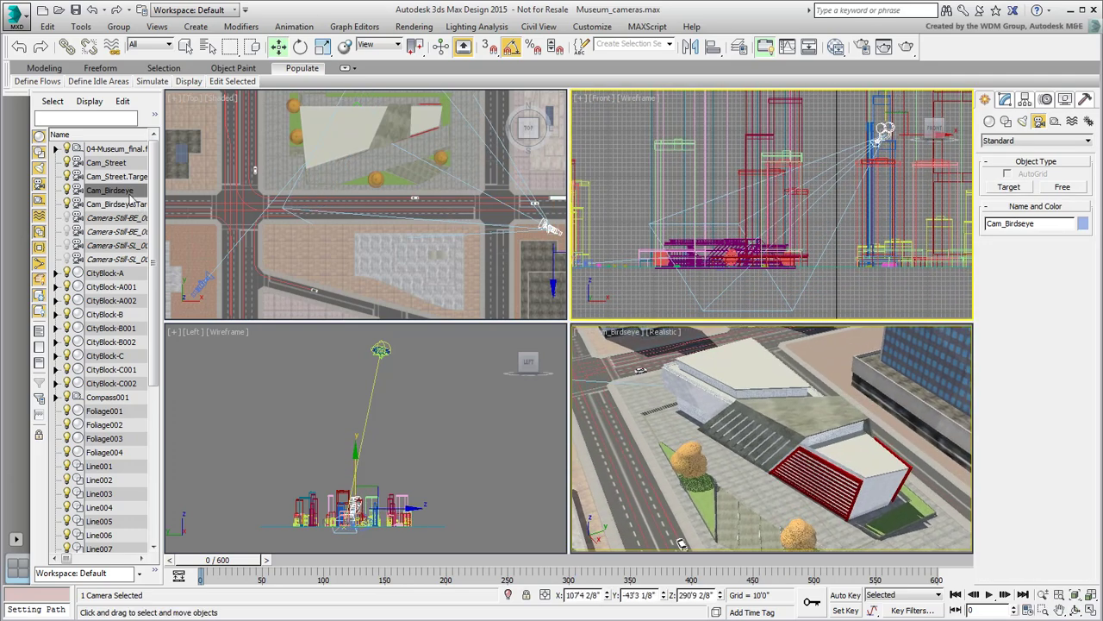
Nudge Cam_Birdseye.Target slightly to re-aim the aerial camera on the museum.
left_click(116, 175)
left_click(116, 203)
right_click(723, 215)
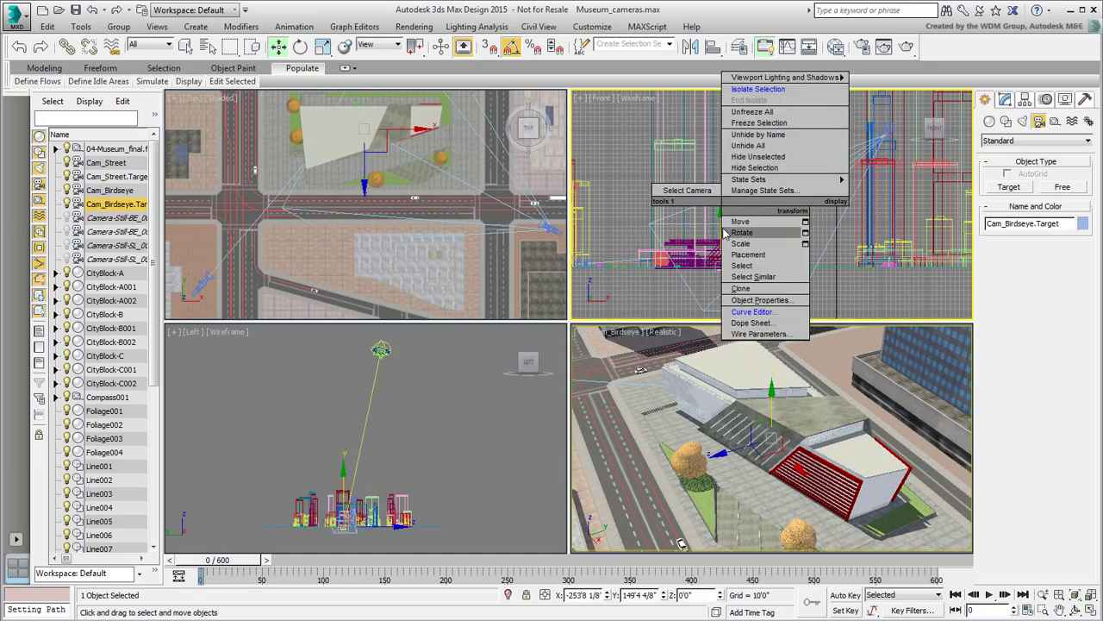
left_click(720, 216)
left_click_drag(719, 211, 721, 204)
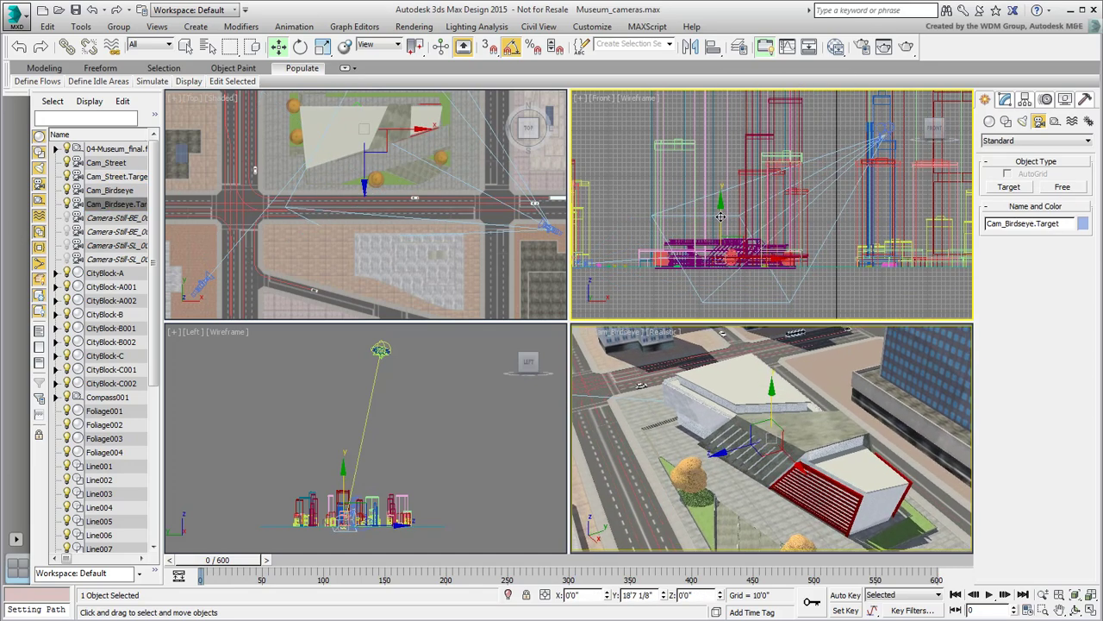
right_click(1015, 385)
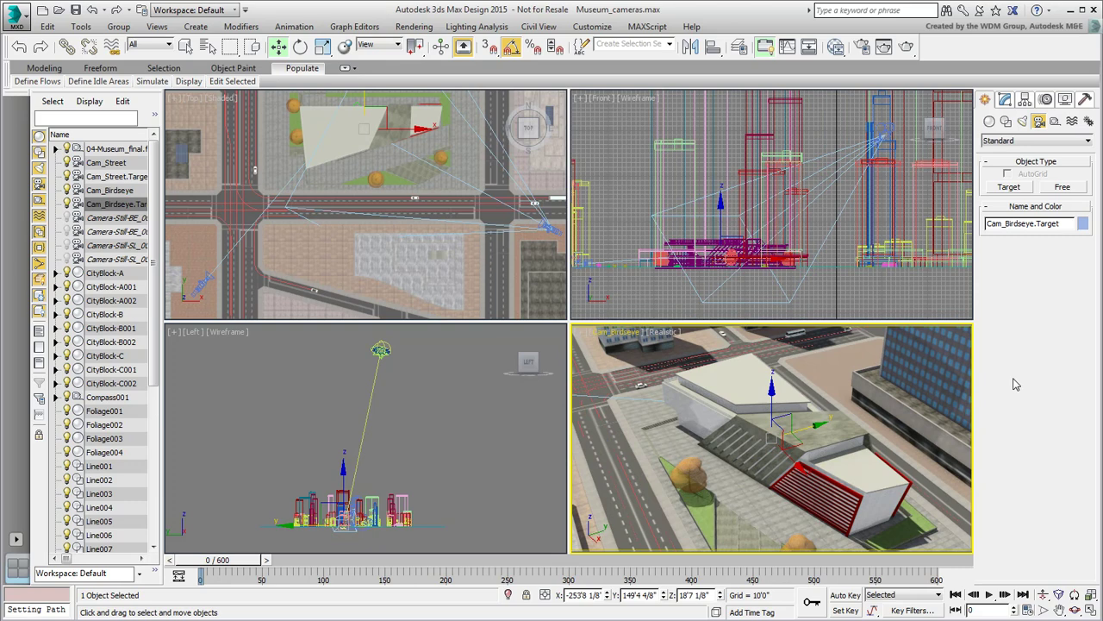
With Auto Key on at frame 600, move Cam_Birdseye to the block's lower left and preview the move.
left_click(122, 190)
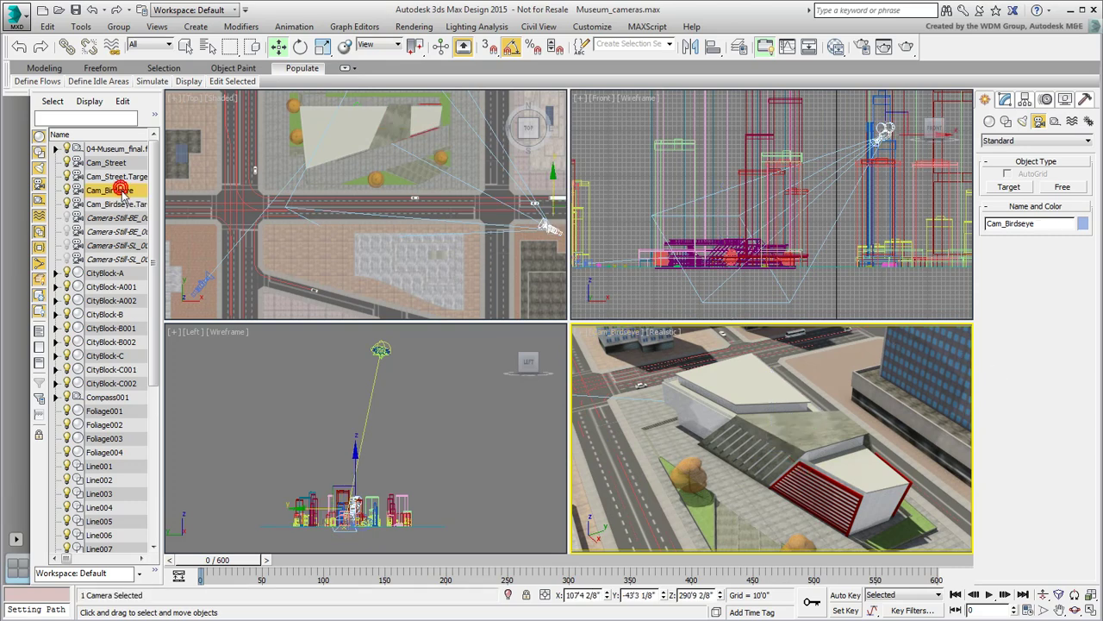
left_click(846, 594)
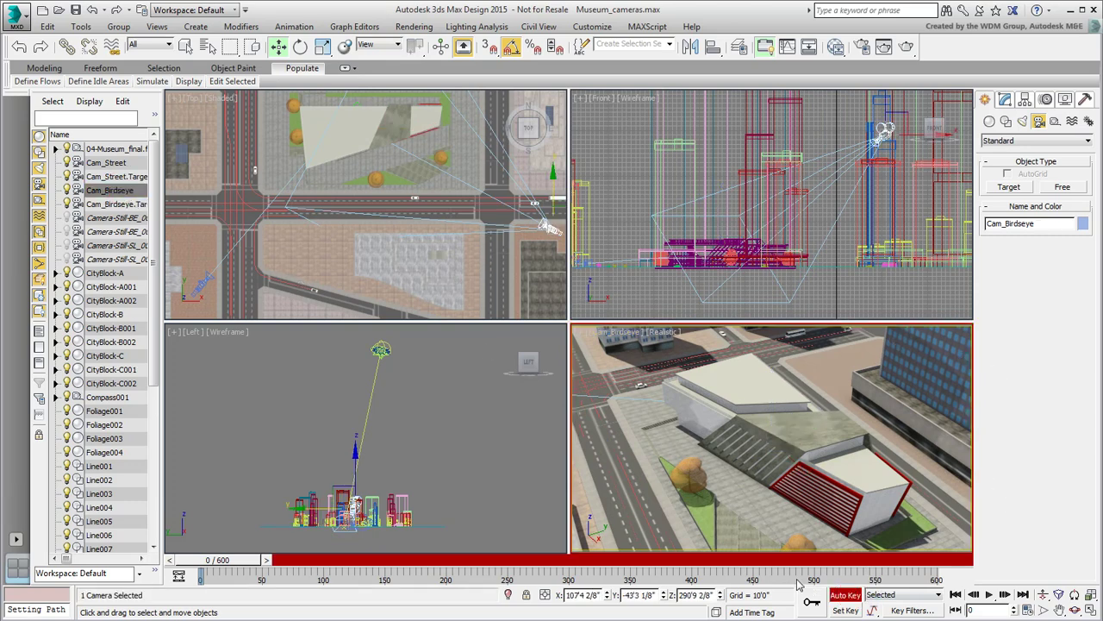
left_click_drag(212, 561, 918, 560)
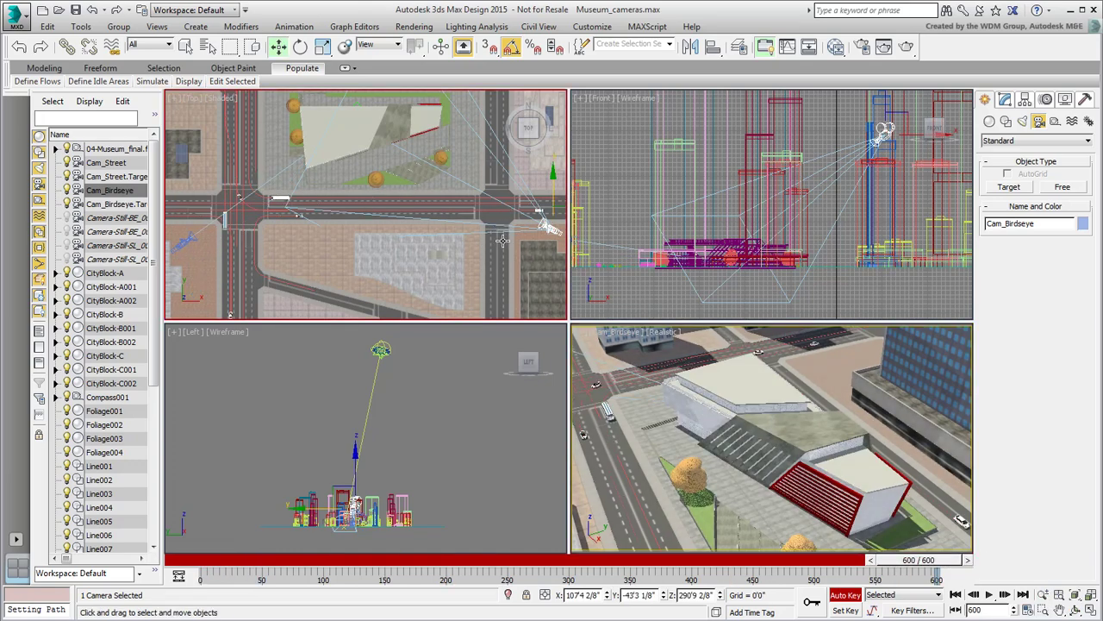
scroll(517, 224, "down", 2)
left_click_drag(527, 216, 274, 247)
right_click(856, 409)
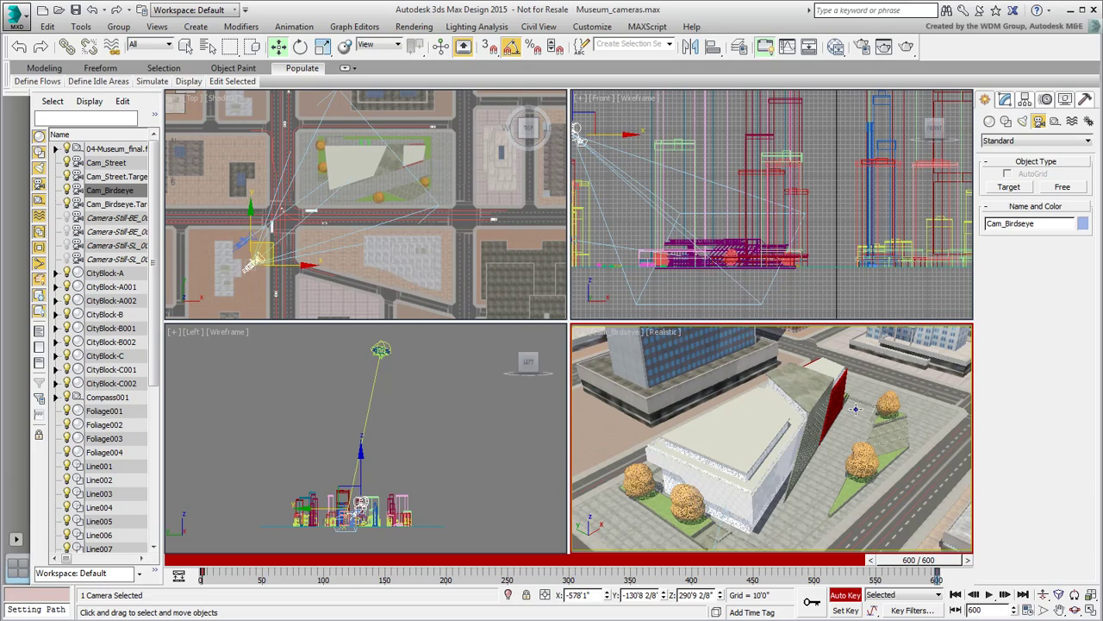
left_click_drag(196, 569, 284, 556)
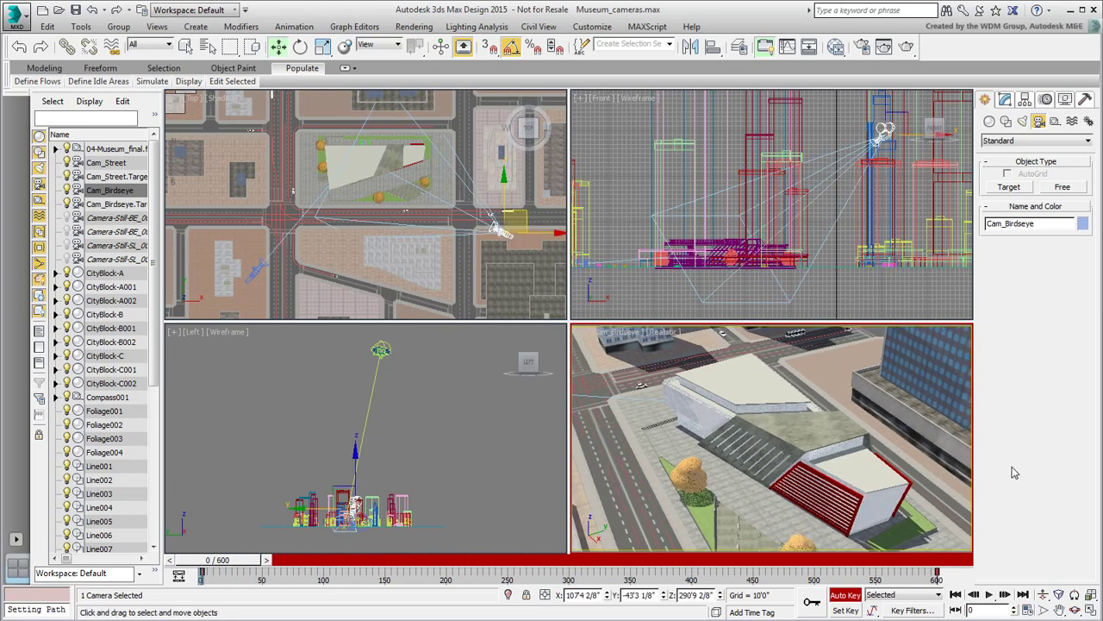
Maximize the Top viewport and scrub the timeline to preview the camera move, returning to frame 0.
right_click(399, 252)
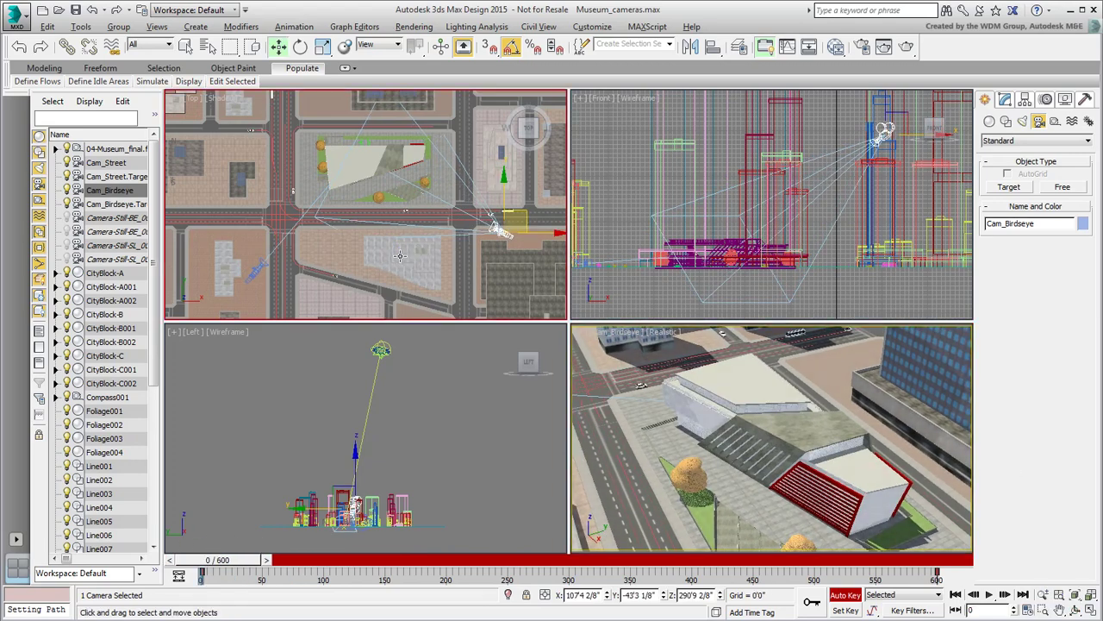
key("alt+w")
scroll(700, 396, "up", 5)
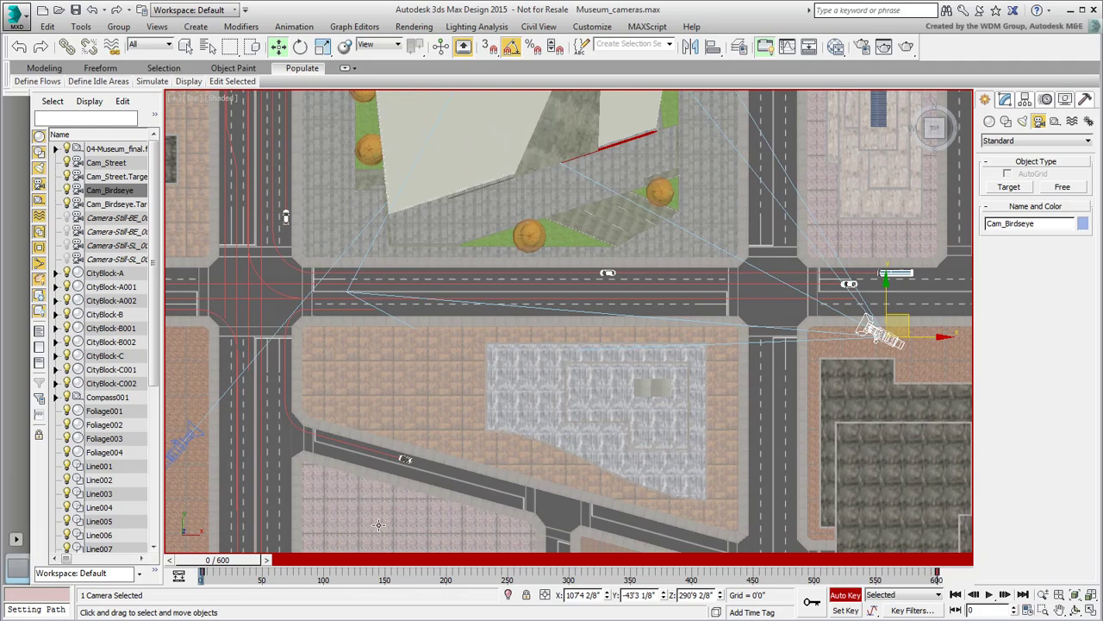
left_click_drag(233, 562, 315, 562)
left_click_drag(211, 565, 391, 567)
right_click(390, 567)
In Cam_Birdseye's Object Properties, set display to By Object and turn on Trajectory.
right_click(873, 355)
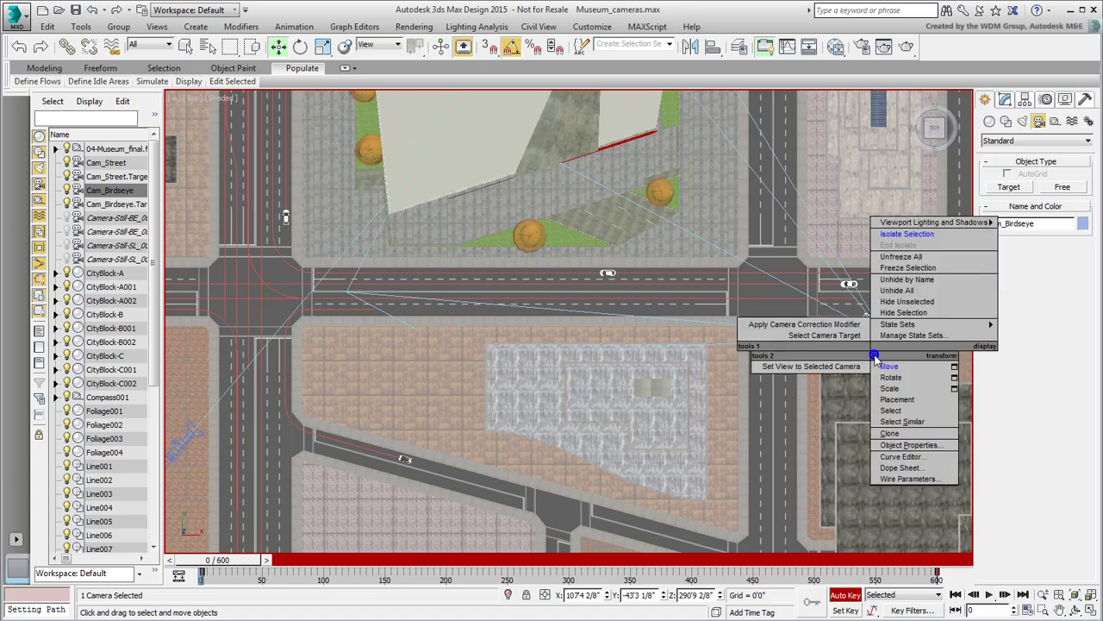
left_click(901, 442)
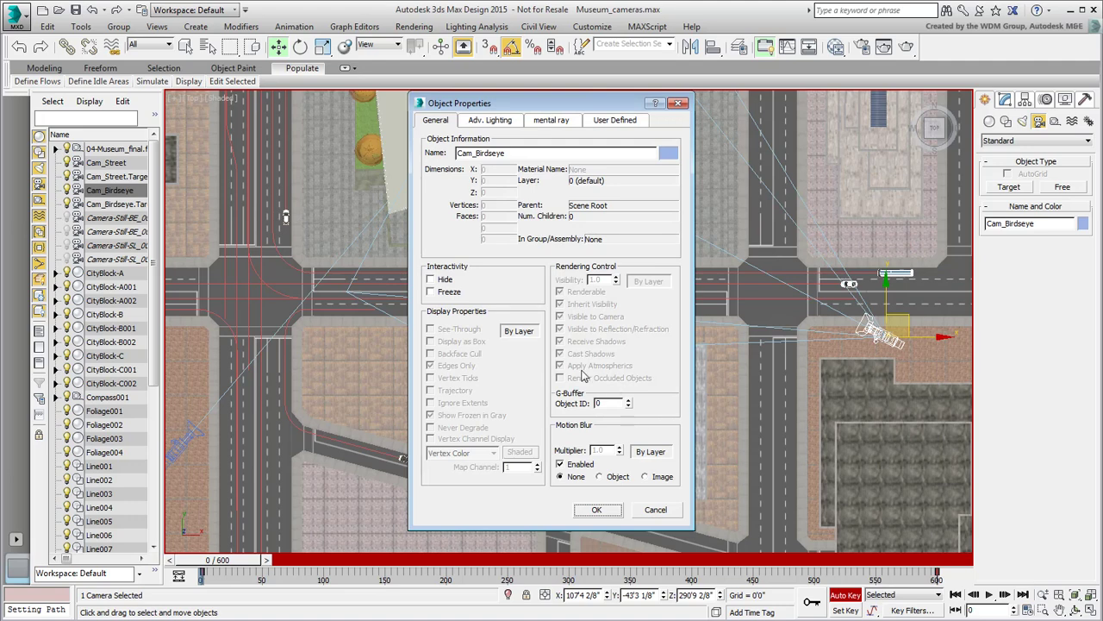
left_click(519, 332)
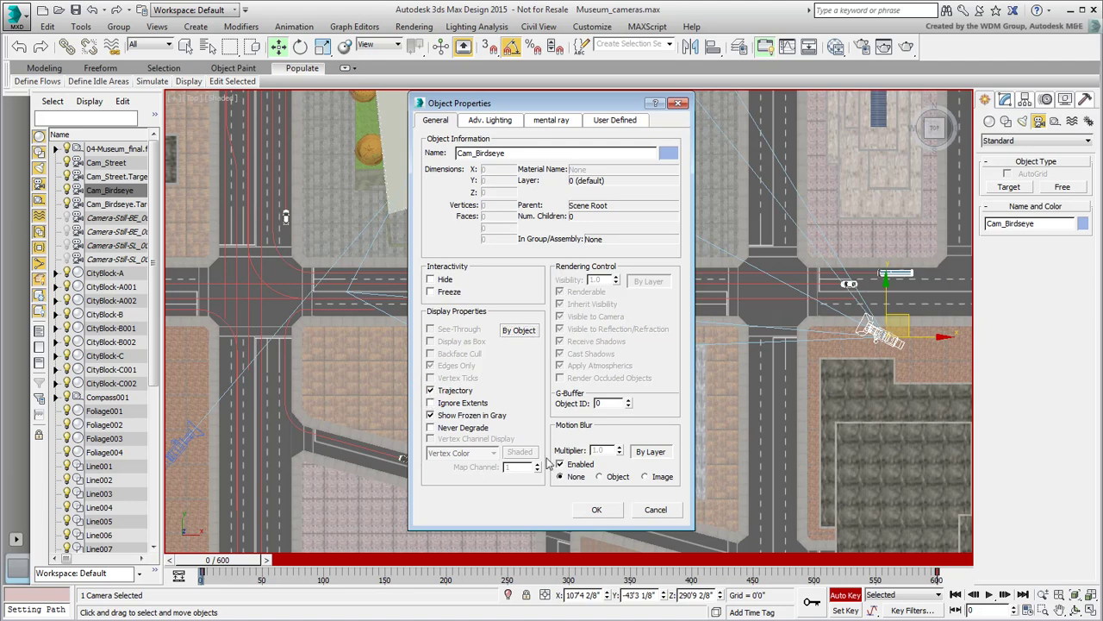
left_click(597, 510)
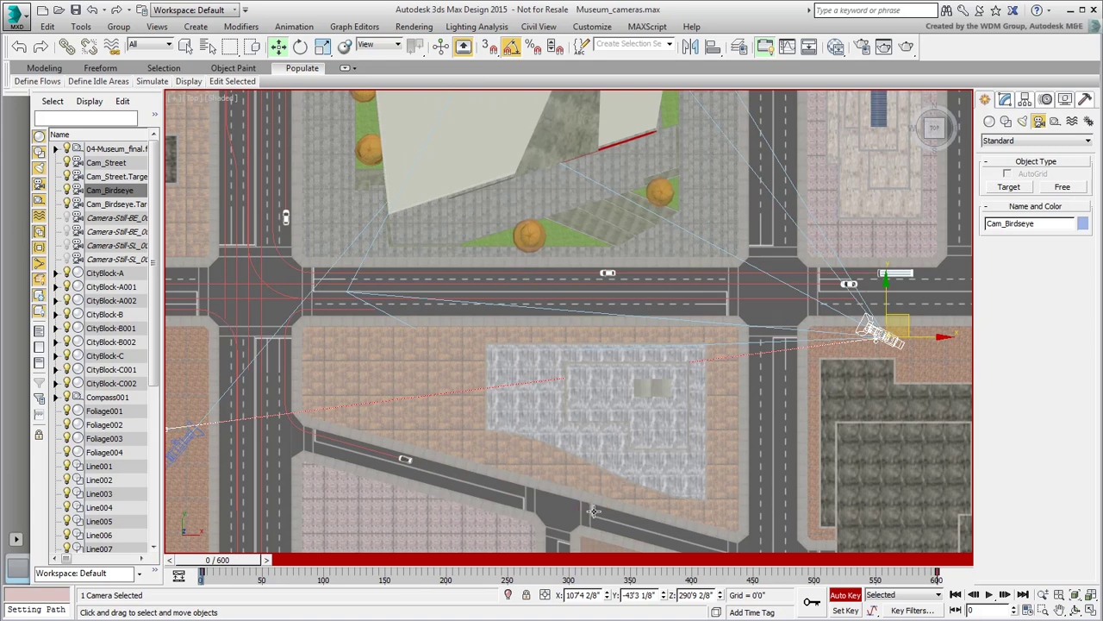
At frame 260, move Cam_Birdseye toward the road so its path bends into an arc.
mouse_move(222, 561)
left_mouse_down()
mouse_move(645, 561)
mouse_move(276, 561)
mouse_move(534, 530)
mouse_move(528, 524)
left_mouse_up()
key("F3")
key("F3")
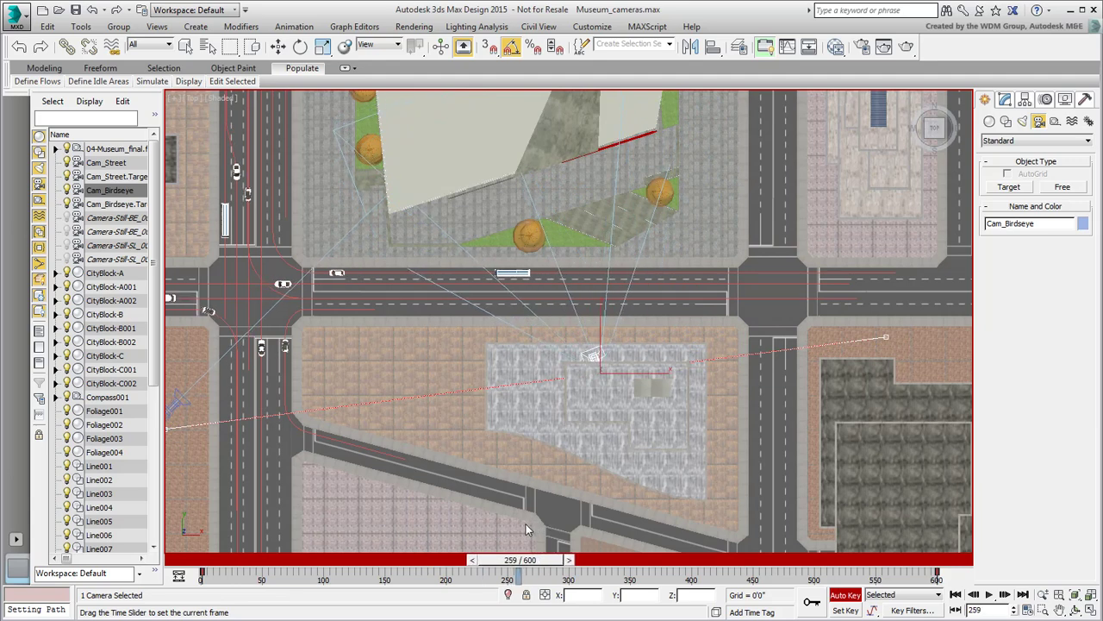
key("w")
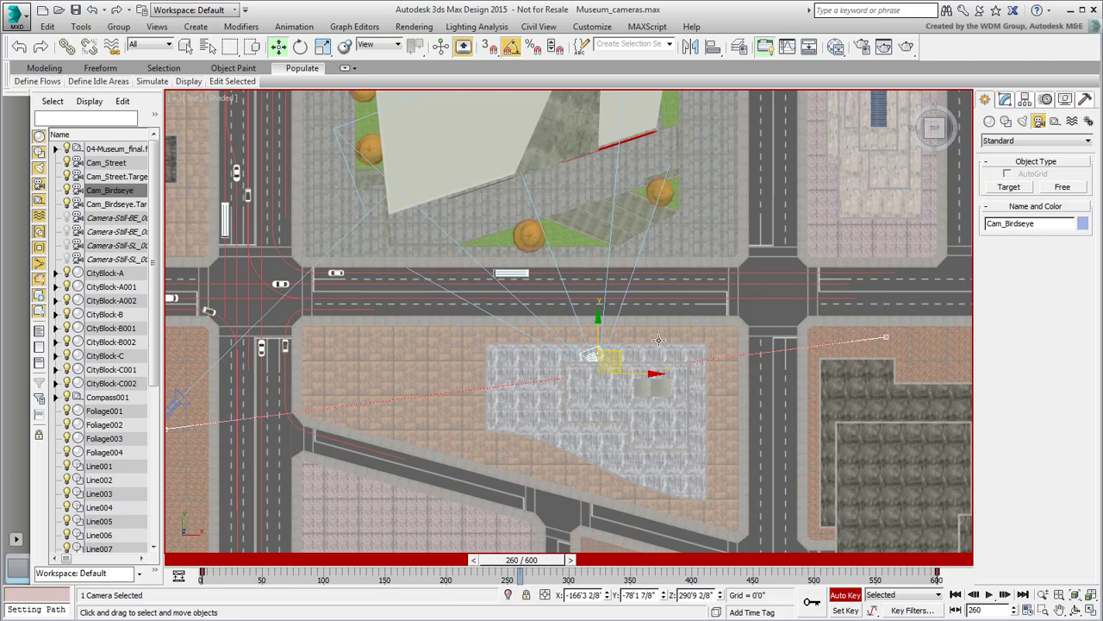
left_click_drag(617, 353, 610, 322)
key("alt+w")
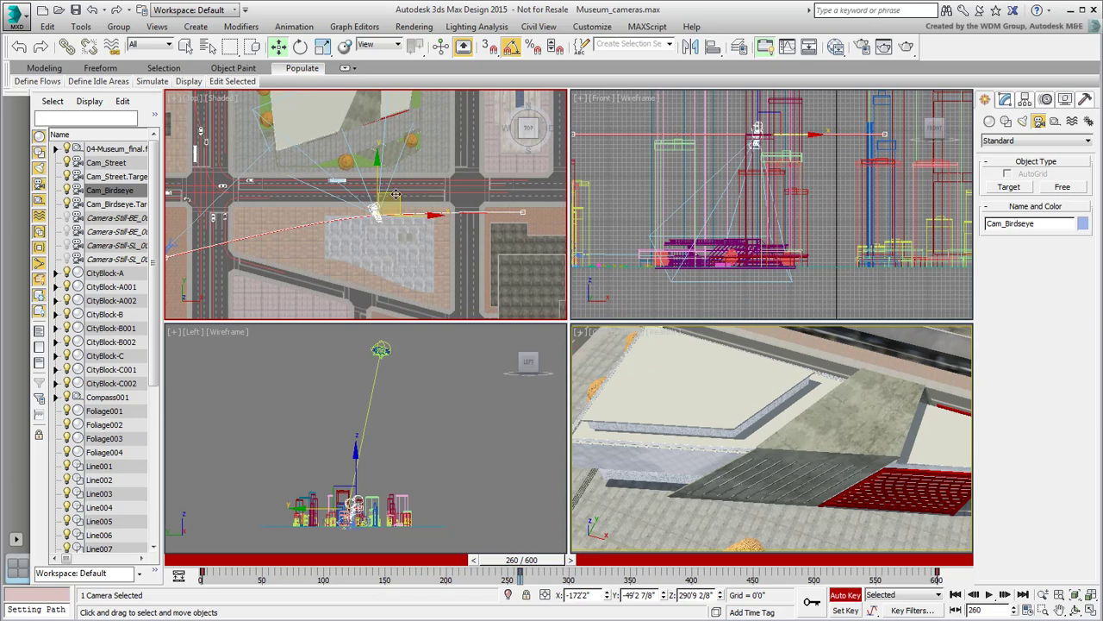
left_click_drag(395, 195, 394, 196)
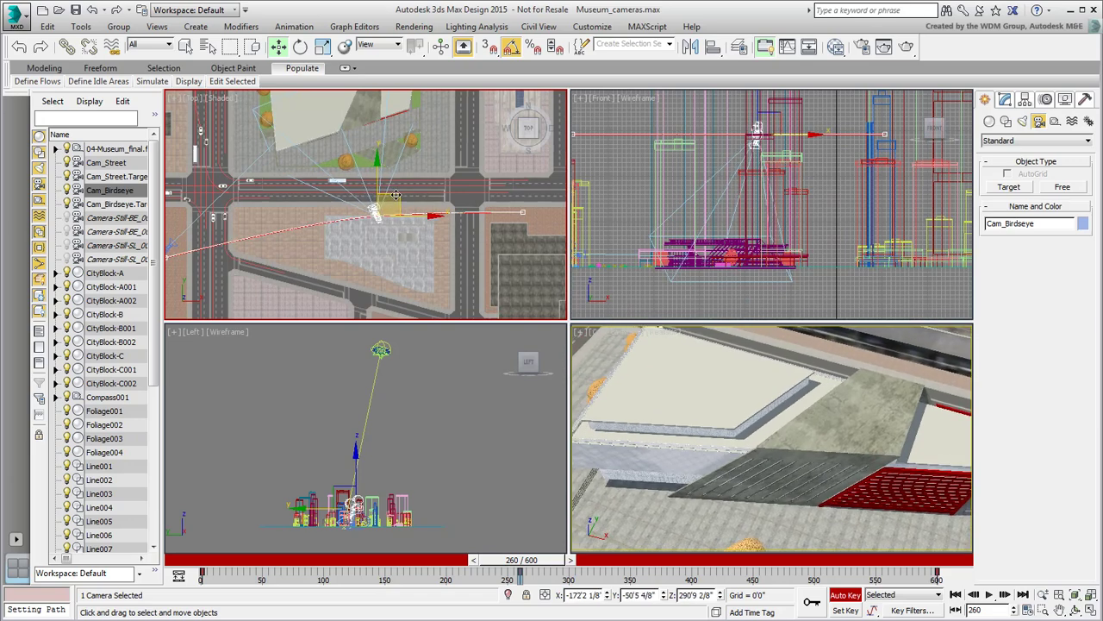
left_click_drag(519, 552, 961, 543)
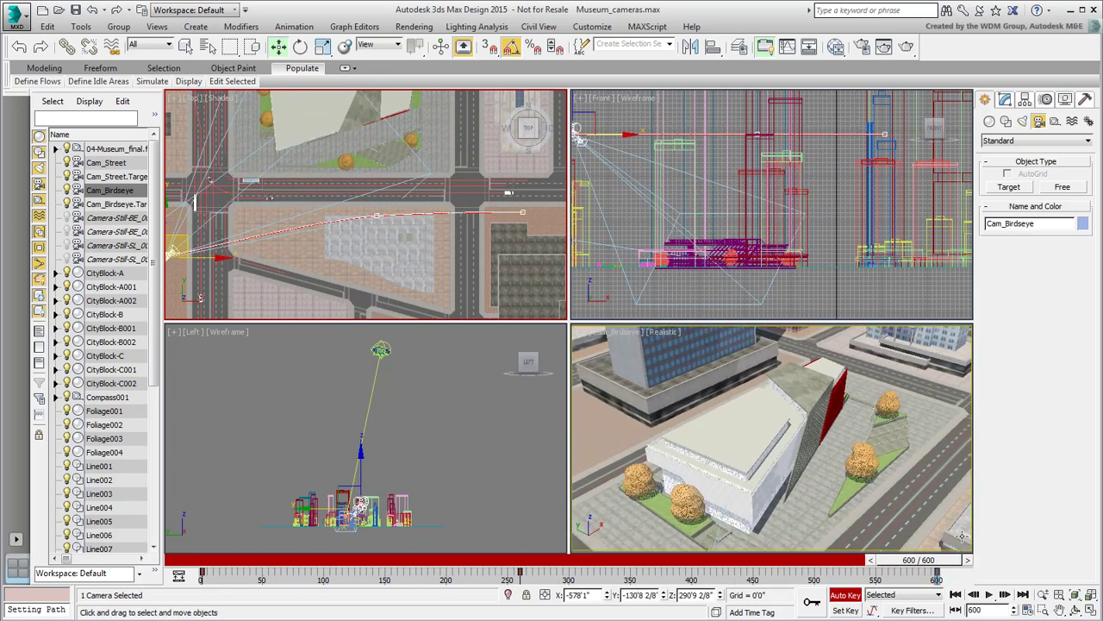
Lower the Cam_Birdseye target in the Front view so the camera aims lower.
left_click(109, 204)
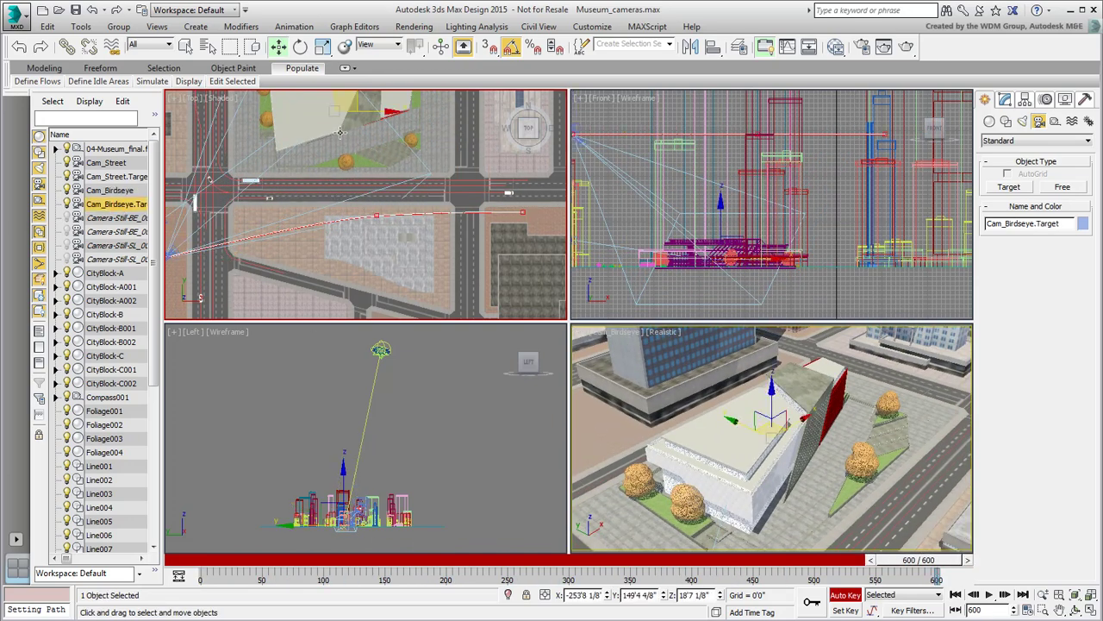
left_click_drag(720, 209, 722, 220)
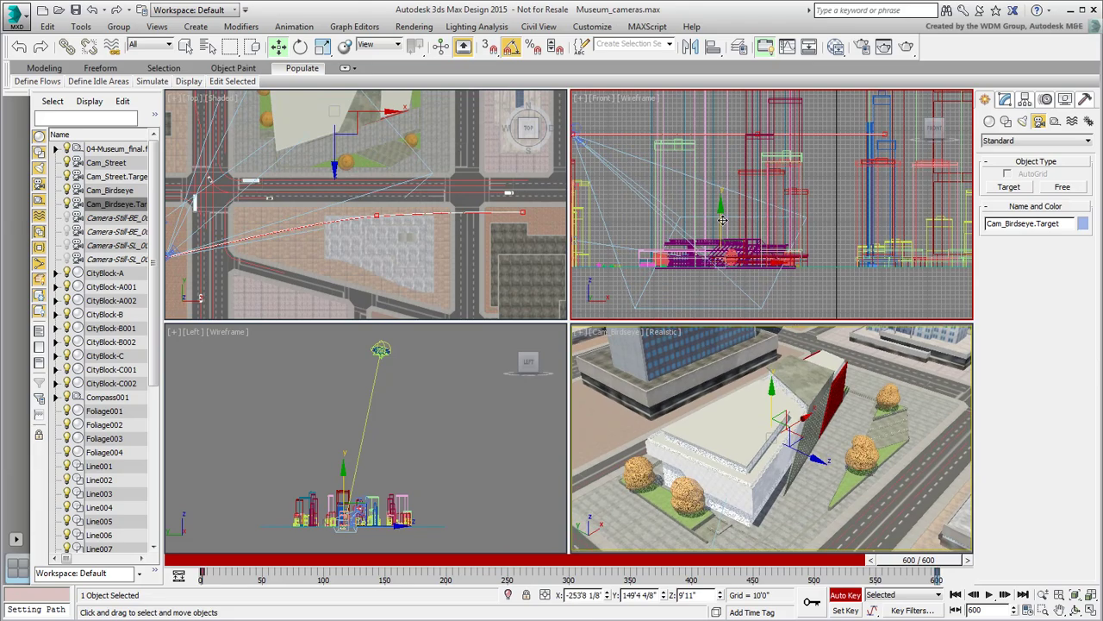
left_click_drag(916, 560, 940, 565)
left_click(110, 190)
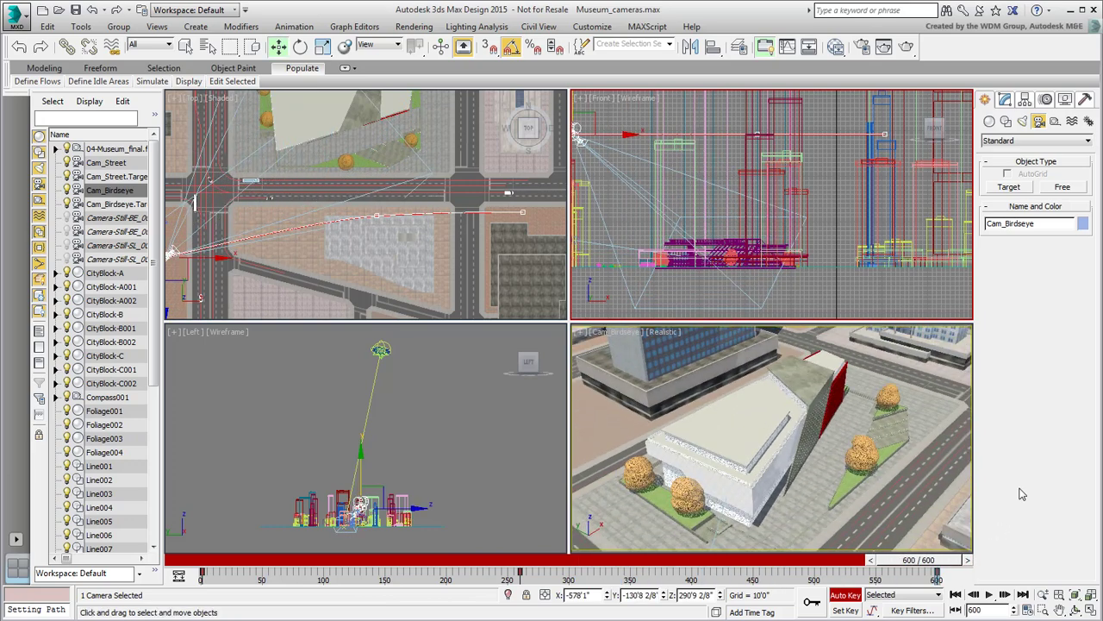
In the Curve Editor, drag the tangent of Cam_Birdseye's frame-260 position keys to ease the curve.
right_click(343, 291)
right_click(349, 257)
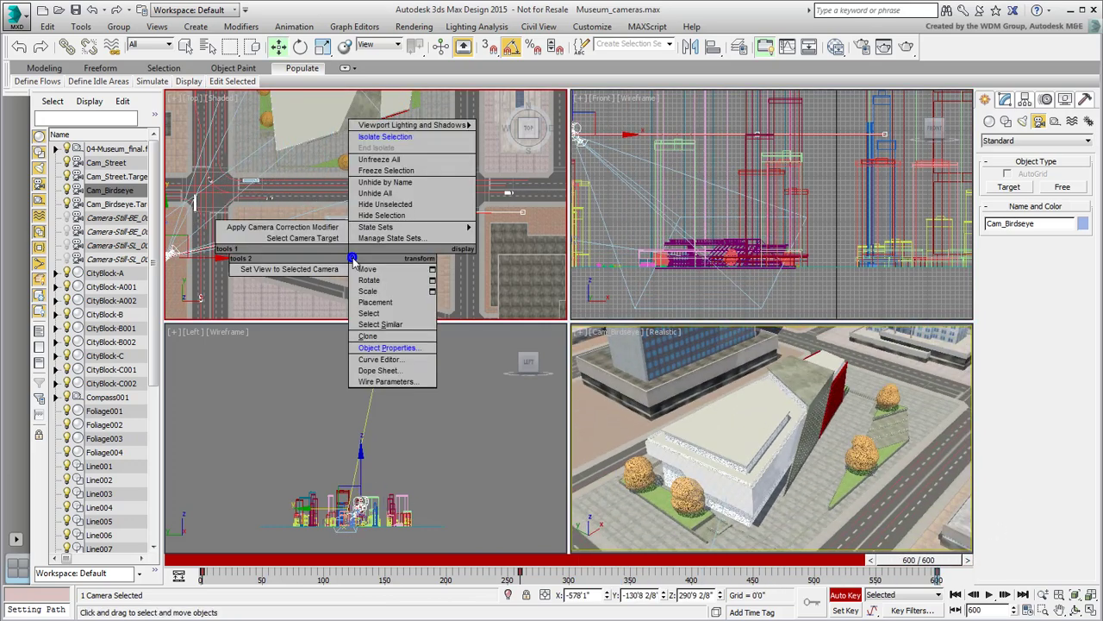
left_click(379, 359)
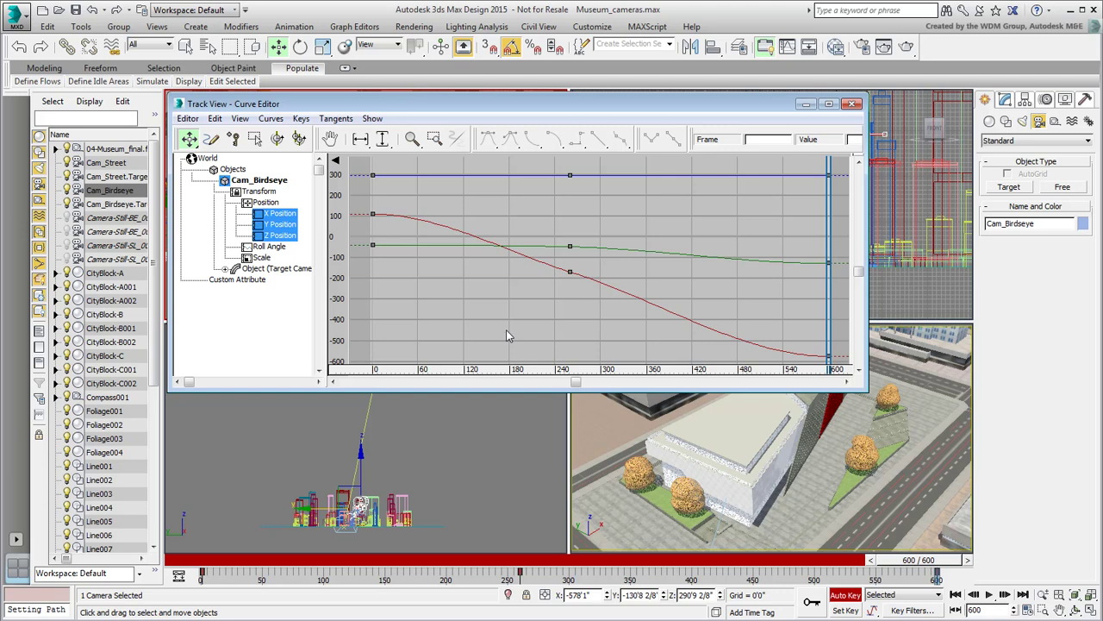
left_click_drag(547, 295, 612, 166)
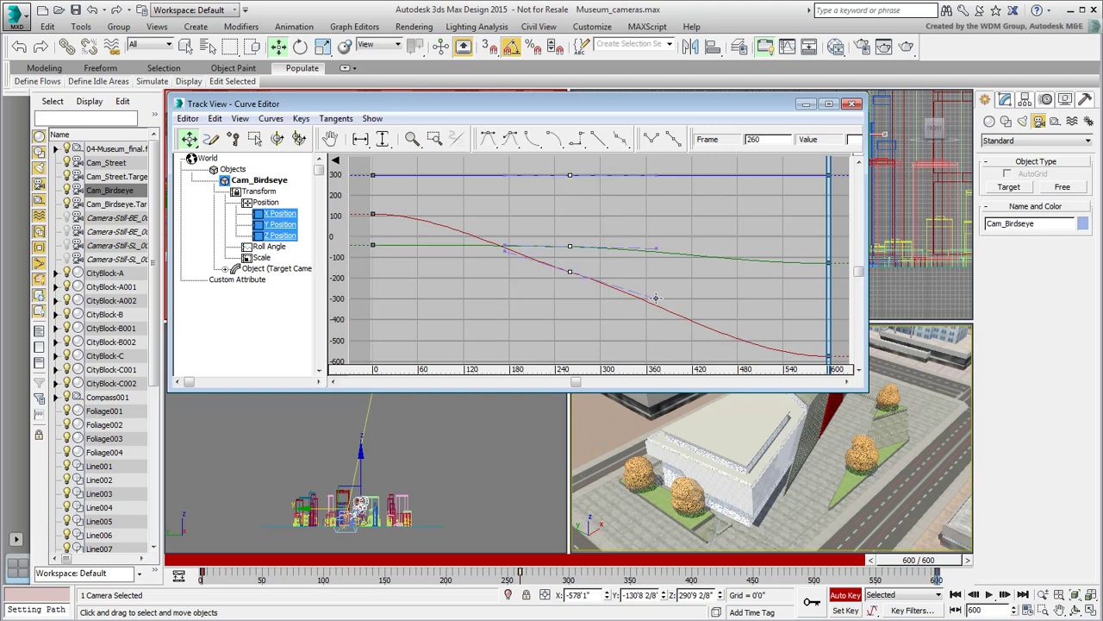
left_click_drag(655, 298, 648, 311)
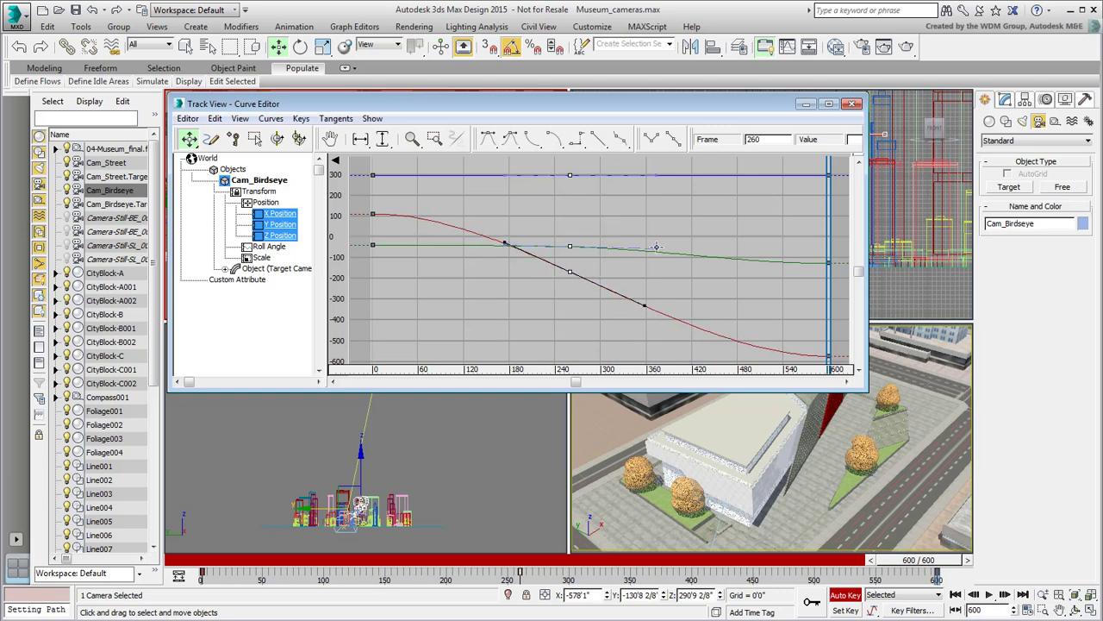
left_click(549, 324)
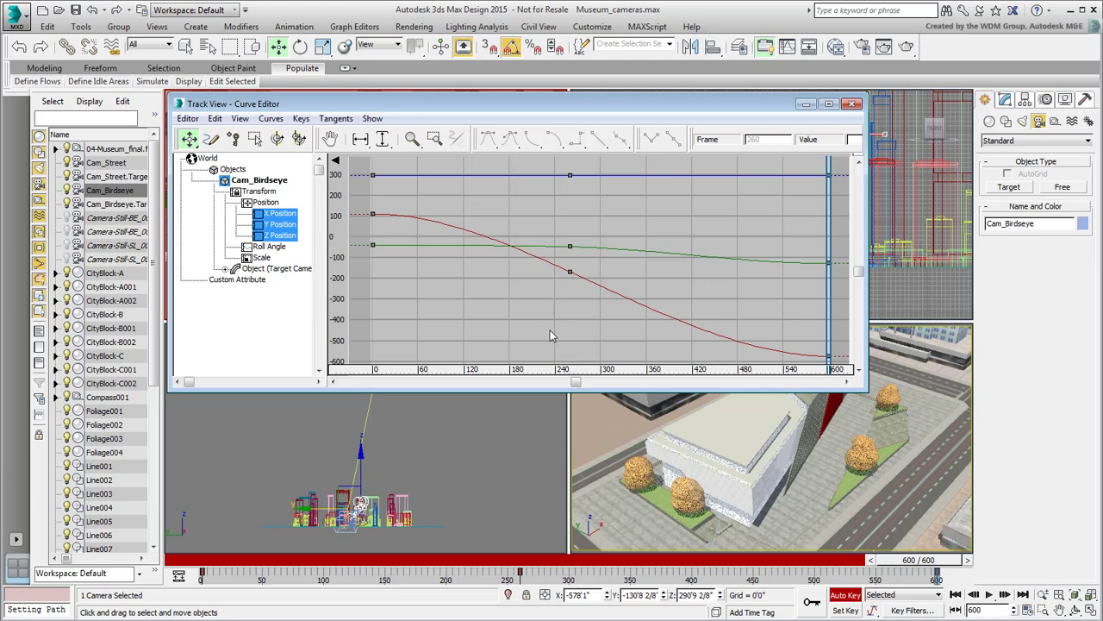
left_click(776, 421)
Maximize the Cam_Birdseye viewport and play the animation.
key("alt+w")
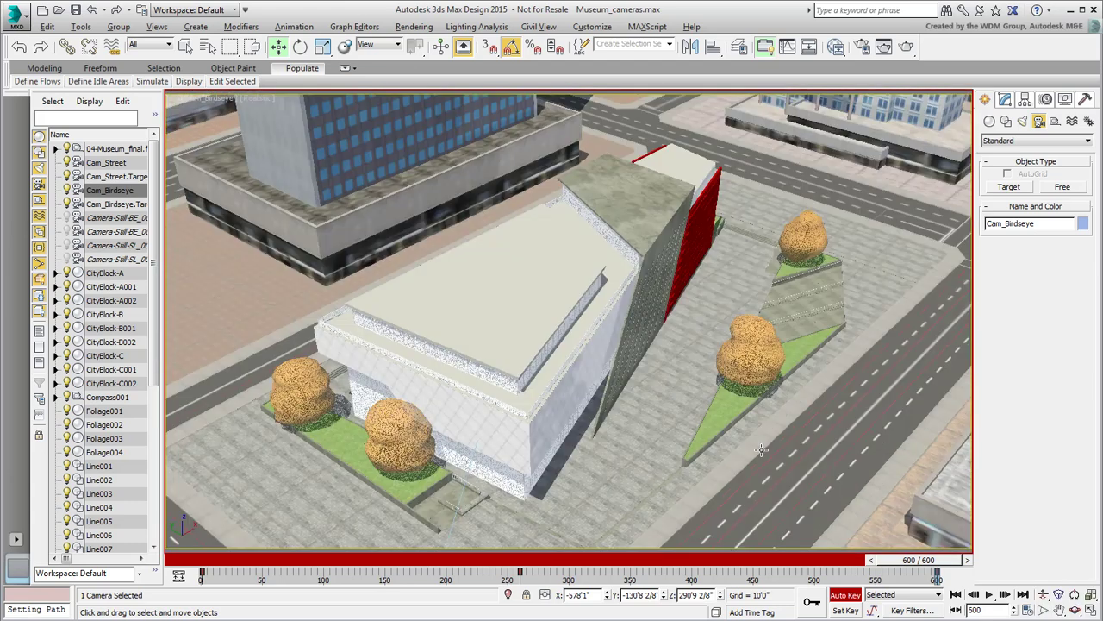
left_click(990, 596)
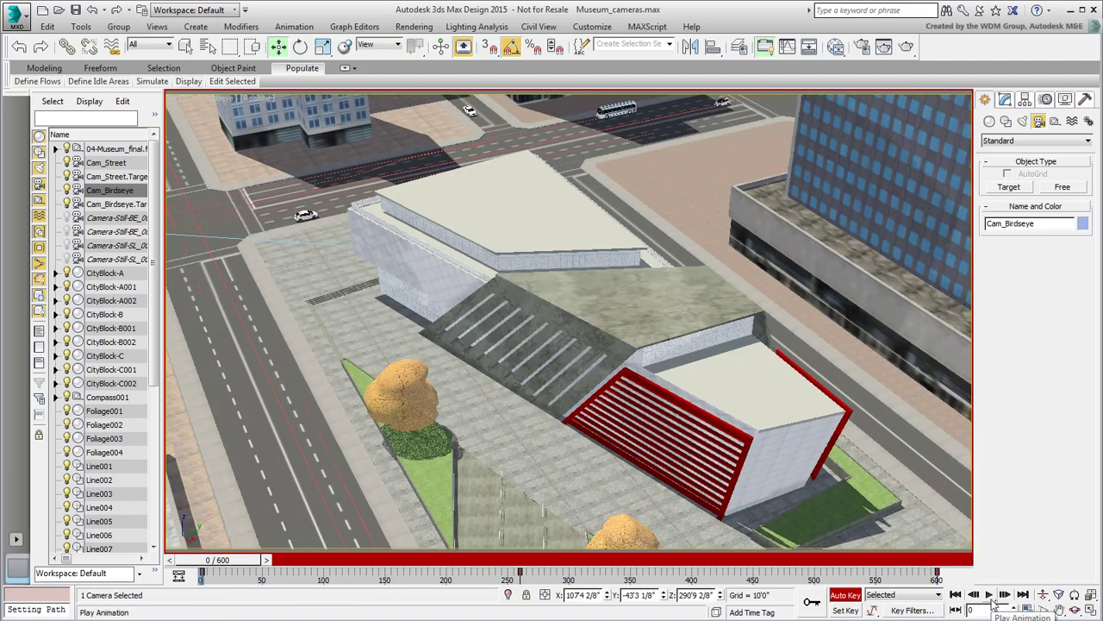